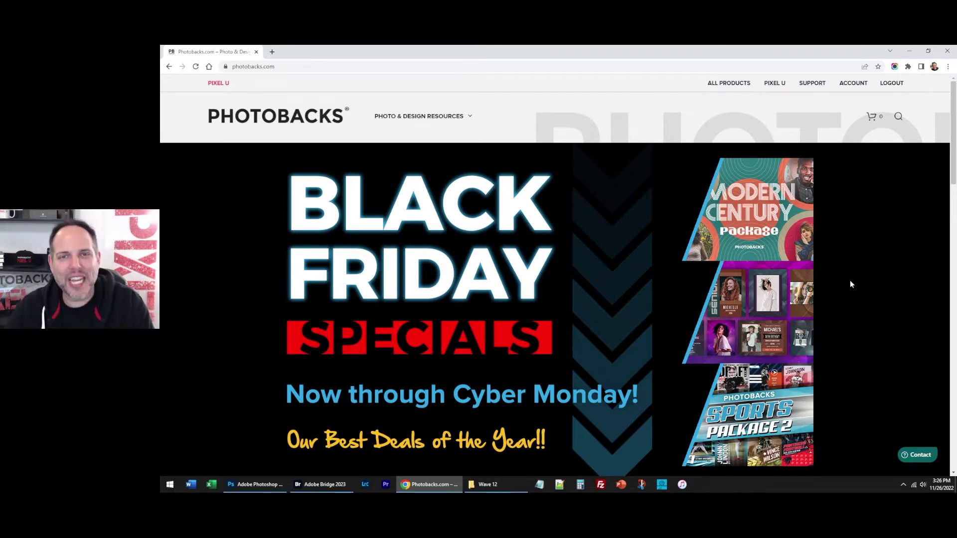
Scroll the Photobacks home page and open the Modern Century Package product page ($33.00).
{"action": "scroll", "coordinate": [850, 284], "scroll_direction": "down", "scroll_amount": 2}
{"action": "scroll", "coordinate": [849, 290], "scroll_direction": "down", "scroll_amount": 2}
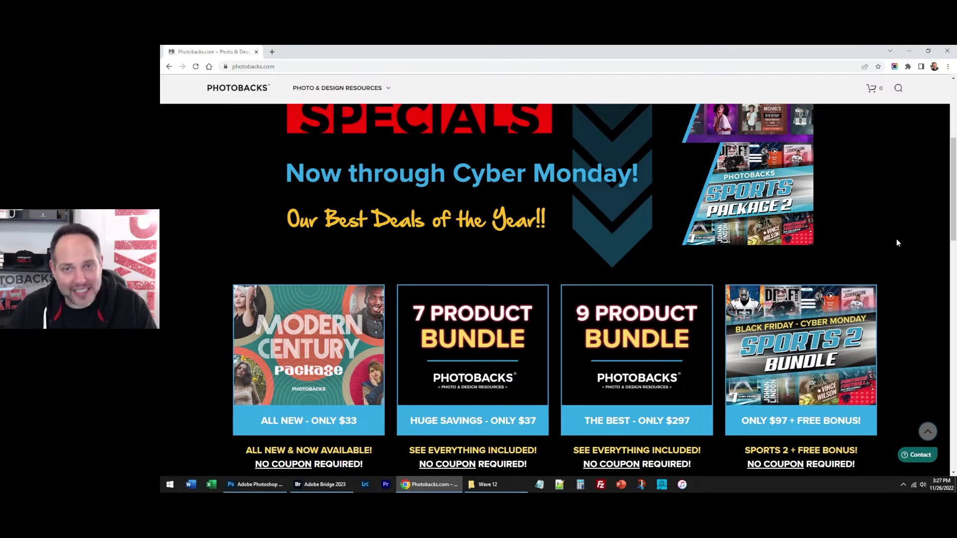
{"action": "left_click", "coordinate": [330, 361]}
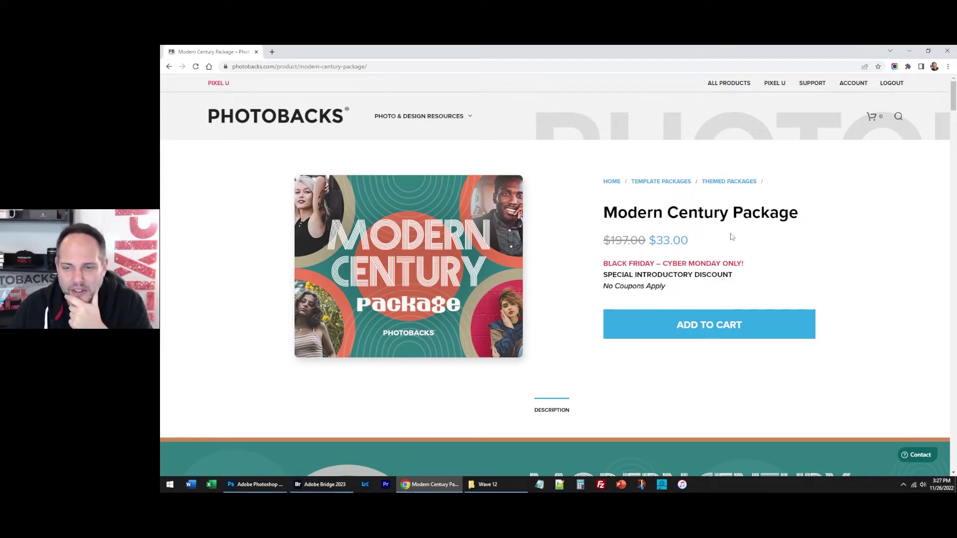
{"action": "scroll", "coordinate": [733, 236], "scroll_direction": "down", "scroll_amount": 5}
{"action": "scroll", "coordinate": [734, 235], "scroll_direction": "up", "scroll_amount": 5}
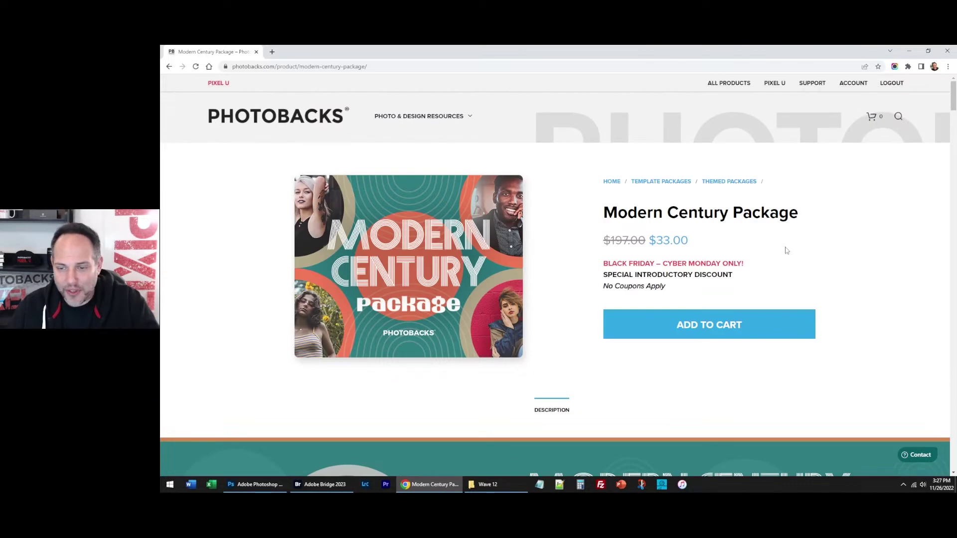
{"action": "scroll", "coordinate": [786, 250], "scroll_direction": "down", "scroll_amount": 3}
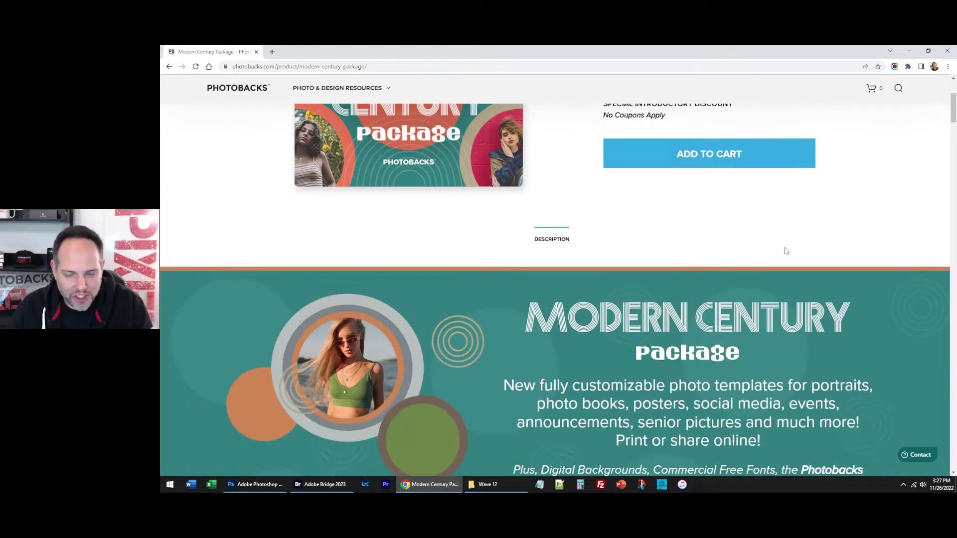
{"action": "scroll", "coordinate": [786, 251], "scroll_direction": "down", "scroll_amount": 3}
{"action": "scroll", "coordinate": [777, 251], "scroll_direction": "down", "scroll_amount": 6}
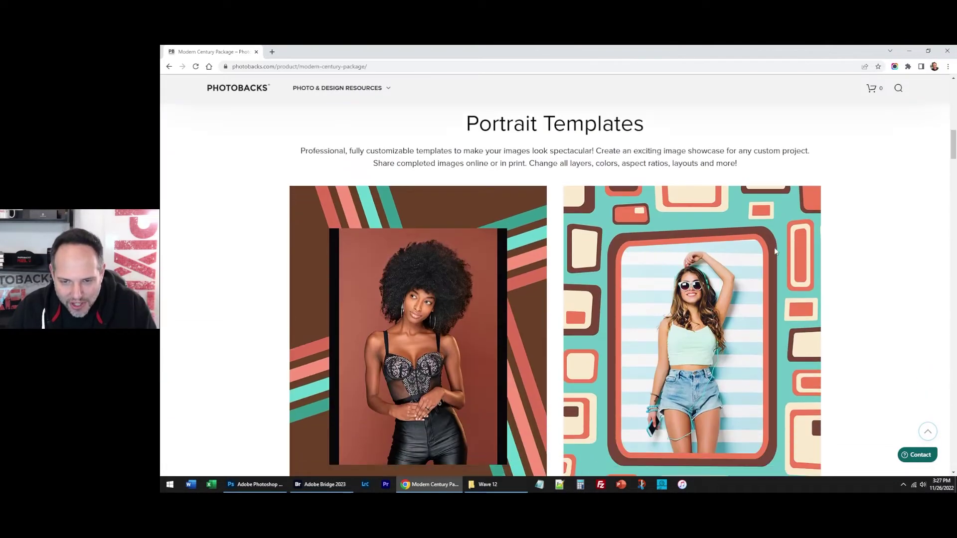
{"action": "scroll", "coordinate": [774, 247], "scroll_direction": "down", "scroll_amount": 7}
{"action": "scroll", "coordinate": [770, 253], "scroll_direction": "down", "scroll_amount": 7}
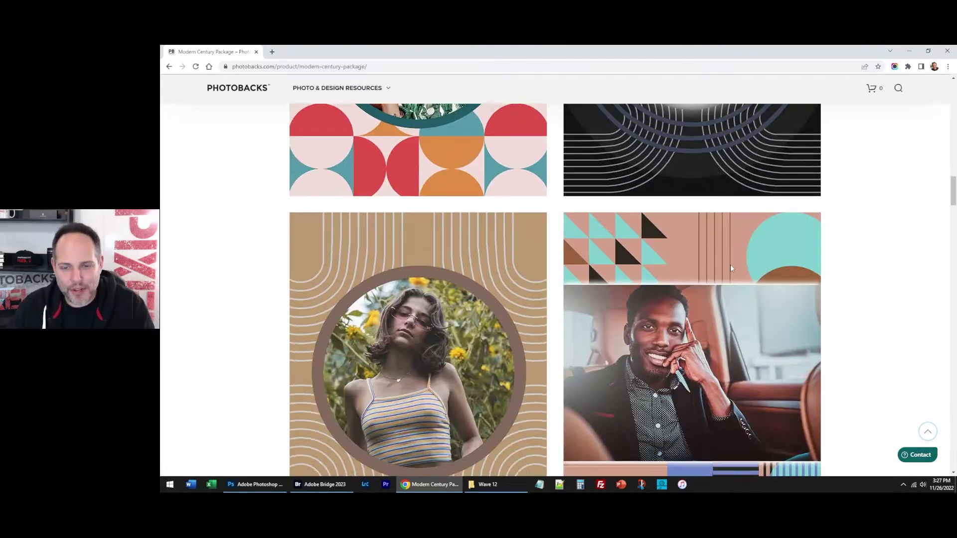
{"action": "scroll", "coordinate": [731, 267], "scroll_direction": "down", "scroll_amount": 15}
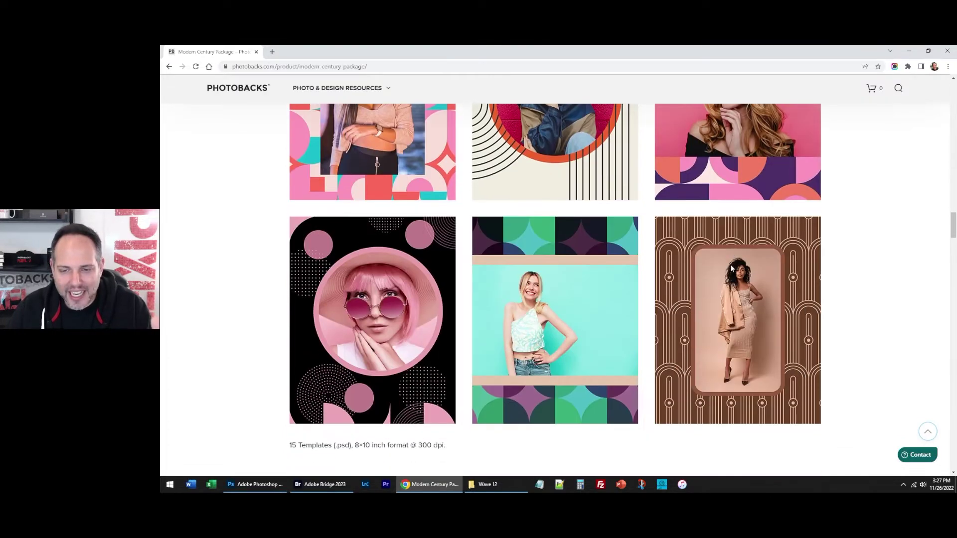
{"action": "scroll", "coordinate": [731, 269], "scroll_direction": "down", "scroll_amount": 2}
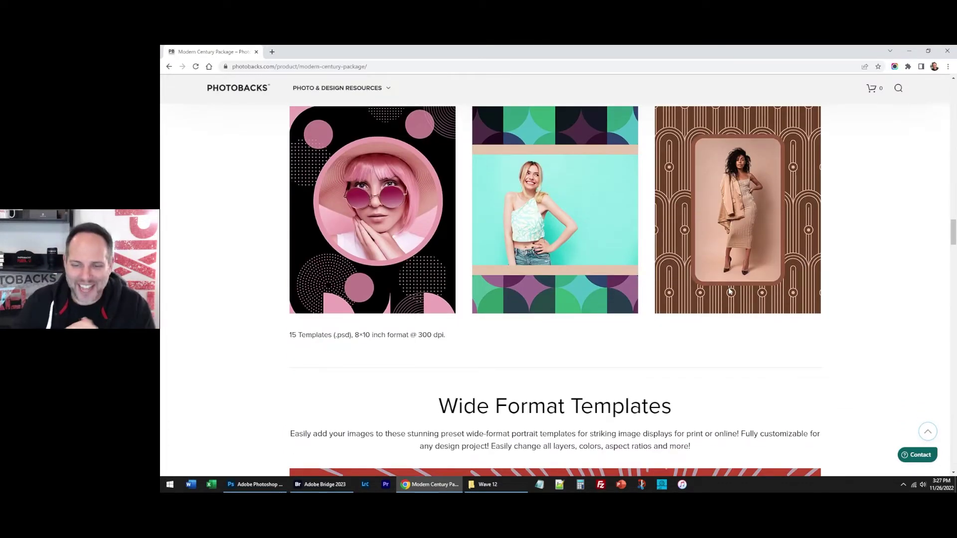
{"action": "scroll", "coordinate": [717, 297], "scroll_direction": "down", "scroll_amount": 6}
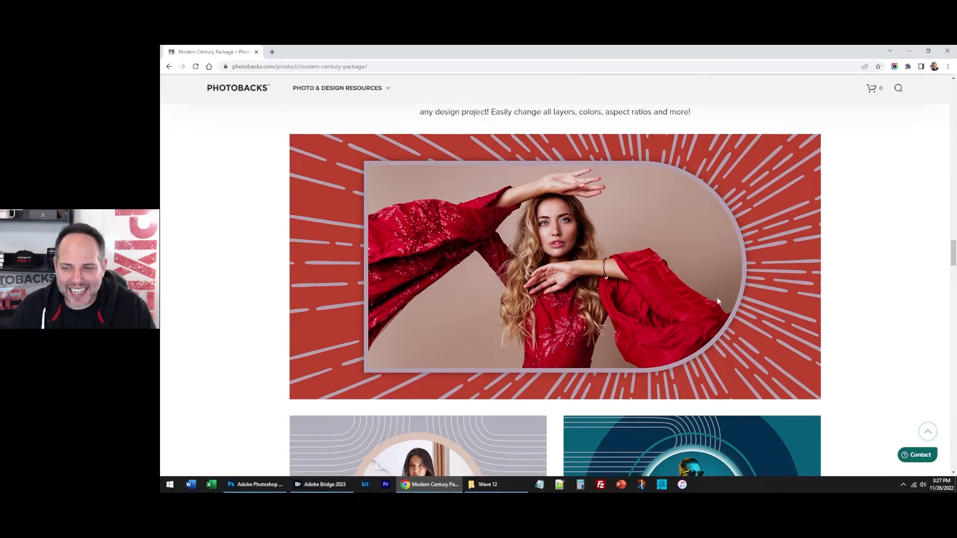
{"action": "scroll", "coordinate": [717, 297], "scroll_direction": "down", "scroll_amount": 8}
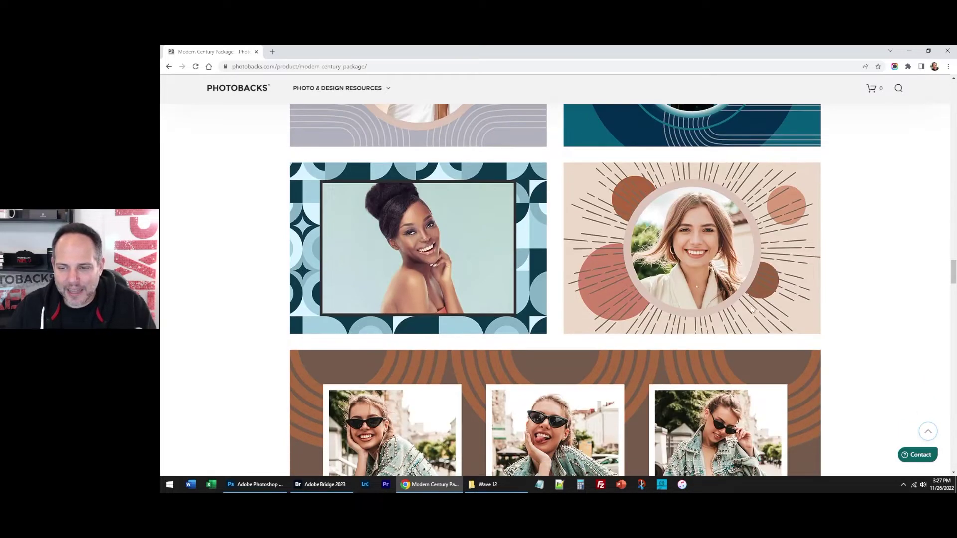
{"action": "left_click", "coordinate": [348, 482]}
Open Modern Century Wide - 09.psd from the Wide Format folder in Adobe Bridge.
{"action": "left_click", "coordinate": [646, 119]}
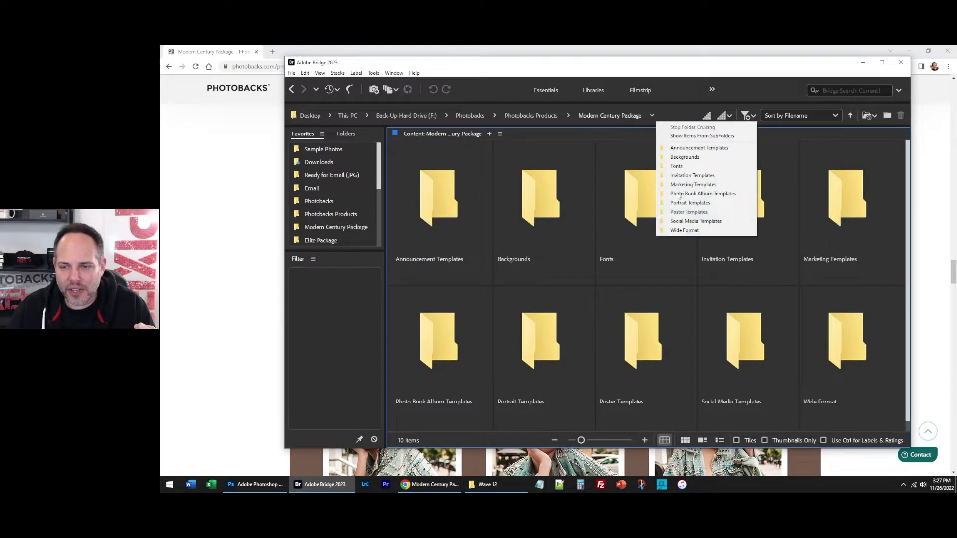
{"action": "left_click", "coordinate": [698, 229]}
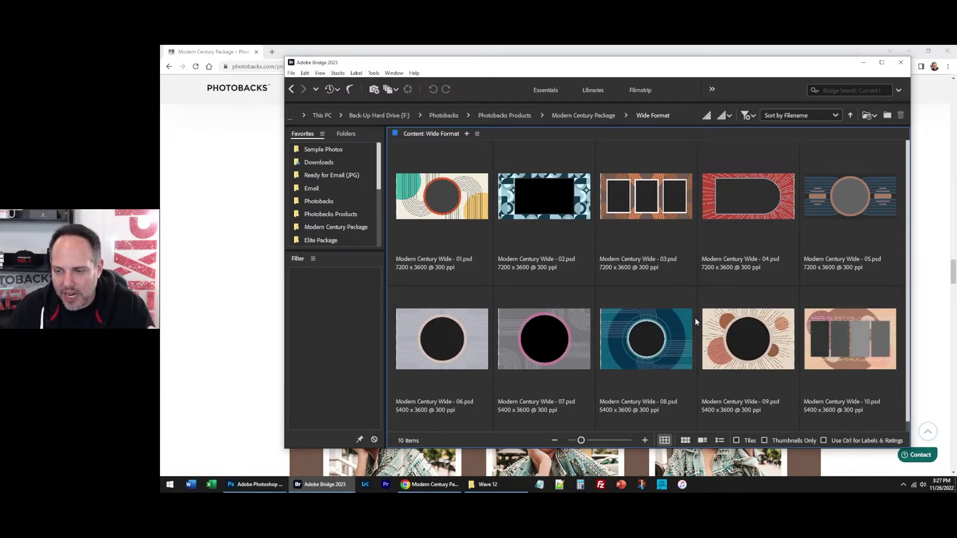
{"action": "double_click", "coordinate": [736, 339]}
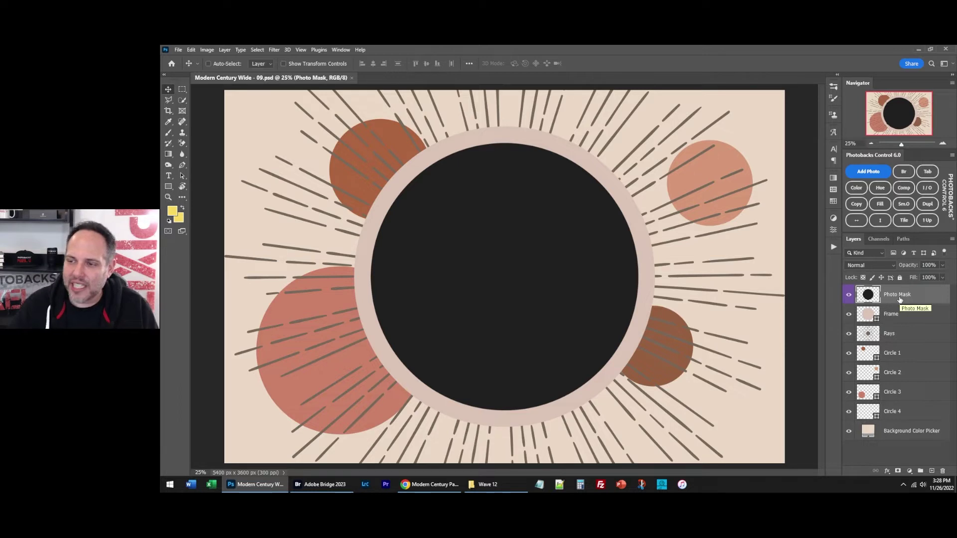
Place wave-12 (95) into the circle mask, shifted right and down, then toggle the rays and circles.
{"action": "left_click", "coordinate": [867, 172]}
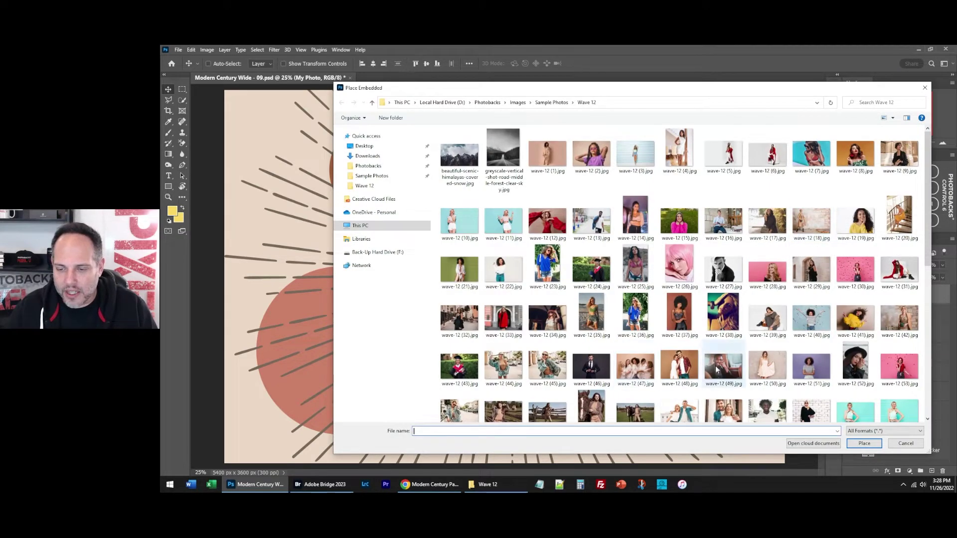
{"action": "scroll", "coordinate": [722, 364], "scroll_direction": "down", "scroll_amount": 3}
{"action": "double_click", "coordinate": [817, 380]}
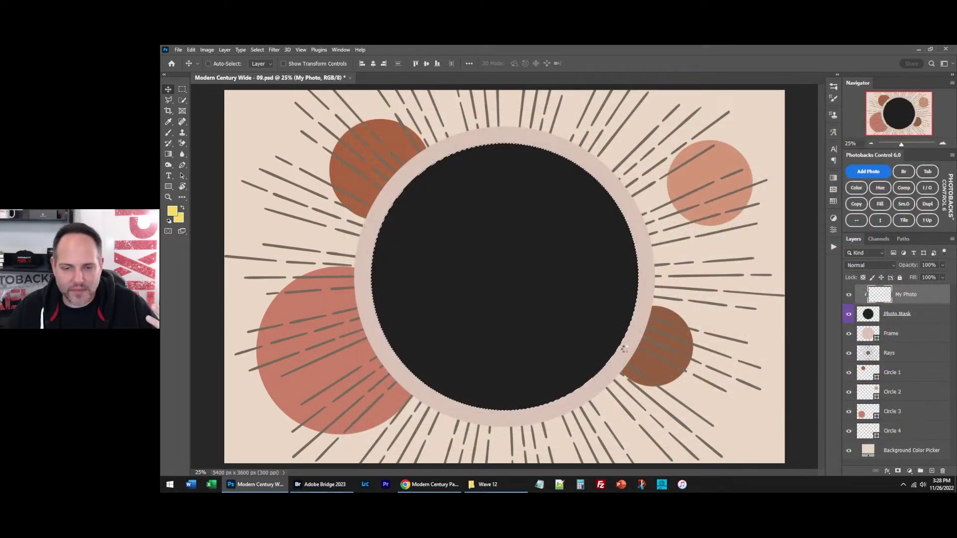
{"action": "left_click_drag", "start_coordinate": [486, 220], "coordinate": [545, 263]}
{"action": "key", "text": "Return"}
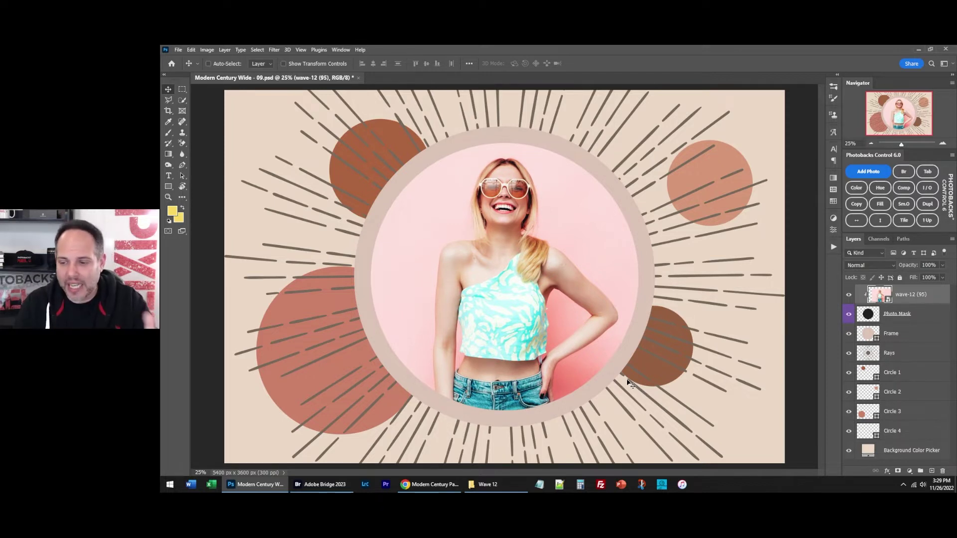
{"action": "left_click_drag", "start_coordinate": [849, 431], "coordinate": [849, 354]}
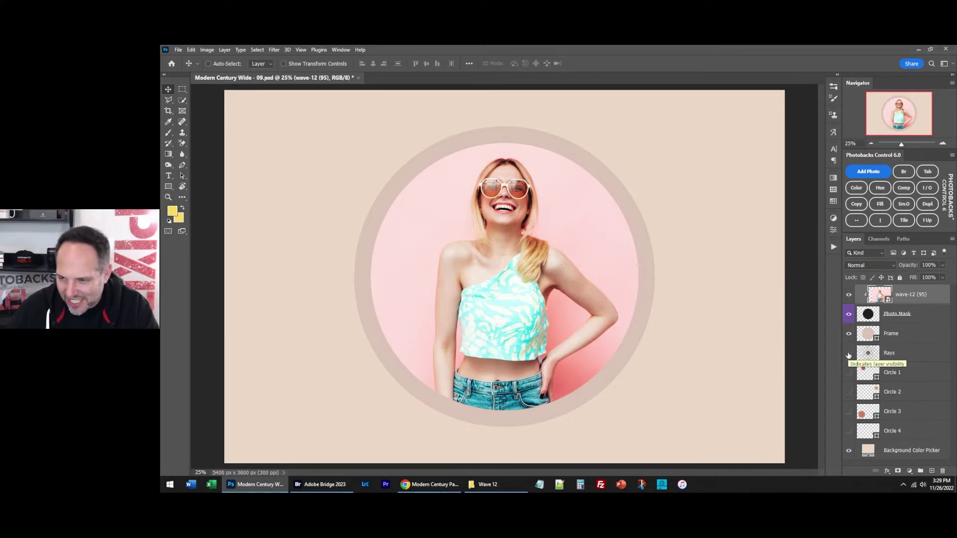
{"action": "left_click_drag", "start_coordinate": [848, 355], "coordinate": [848, 432]}
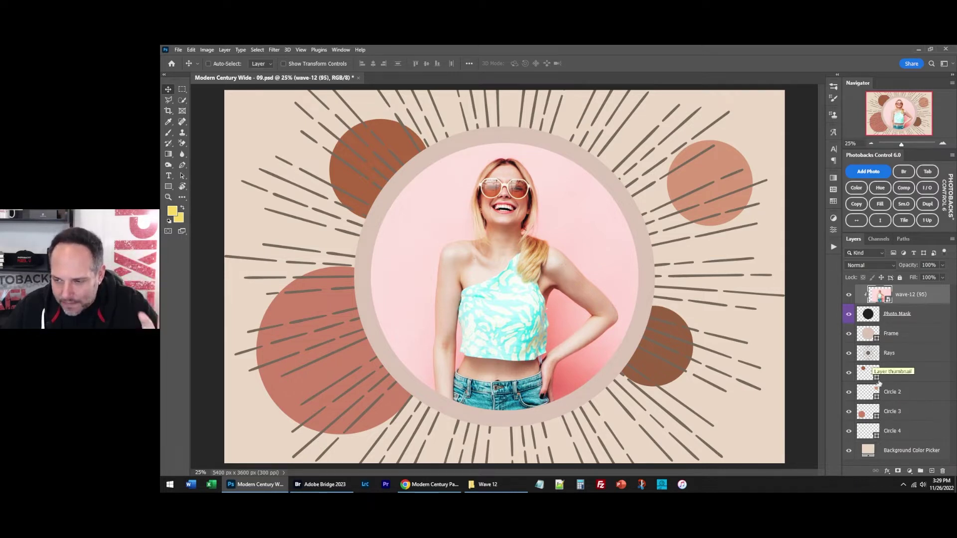
Select the Rays layer and switch its visibility off and back on.
{"action": "left_click", "coordinate": [886, 358]}
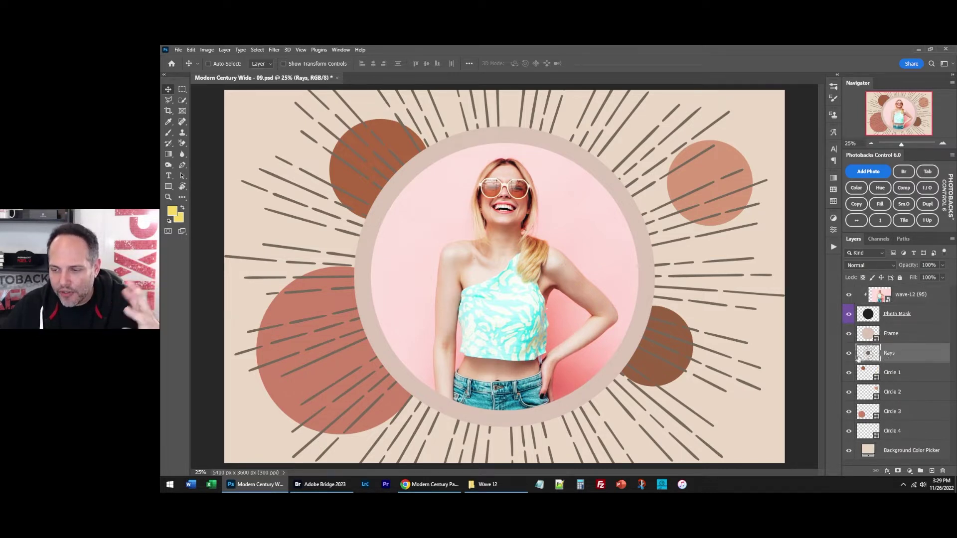
{"action": "left_click", "coordinate": [849, 354]}
{"action": "left_click", "coordinate": [848, 353]}
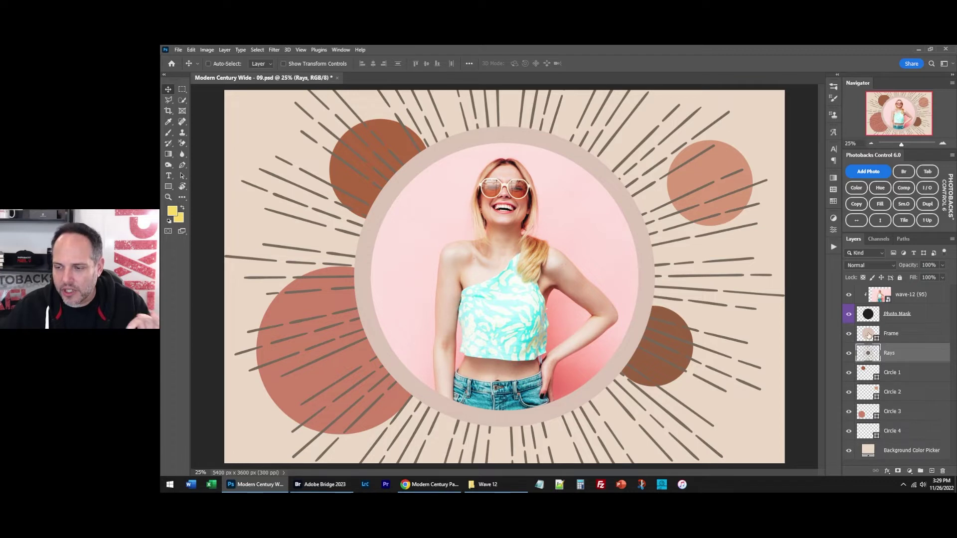
Recolour the Frame ring a salmon pink sampled from the photo.
{"action": "double_click", "coordinate": [868, 334]}
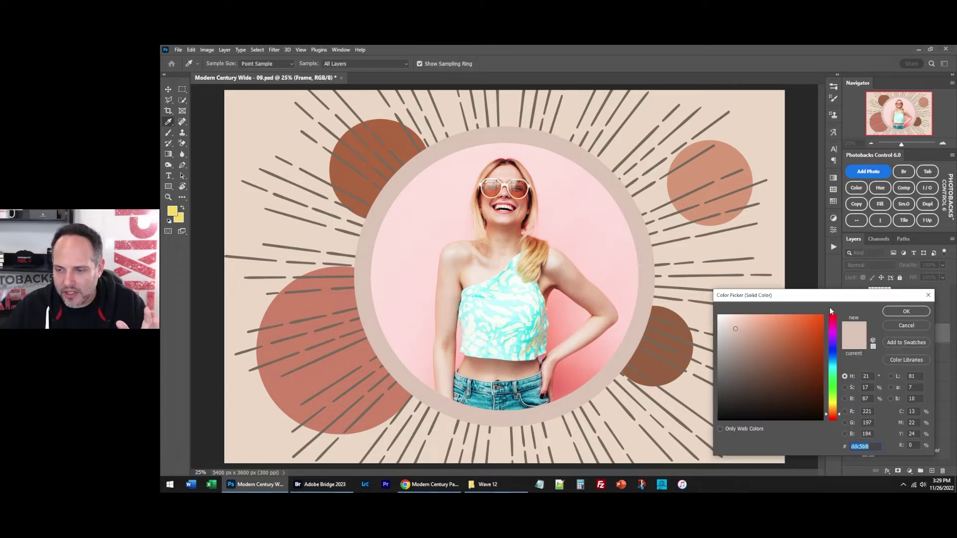
{"action": "left_click_drag", "start_coordinate": [812, 300], "coordinate": [765, 201]}
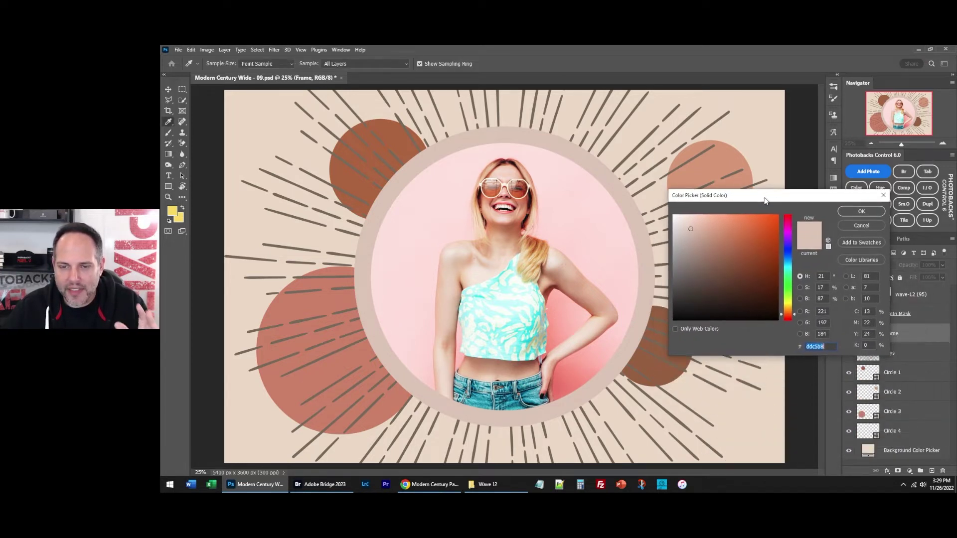
{"action": "left_click", "coordinate": [607, 238]}
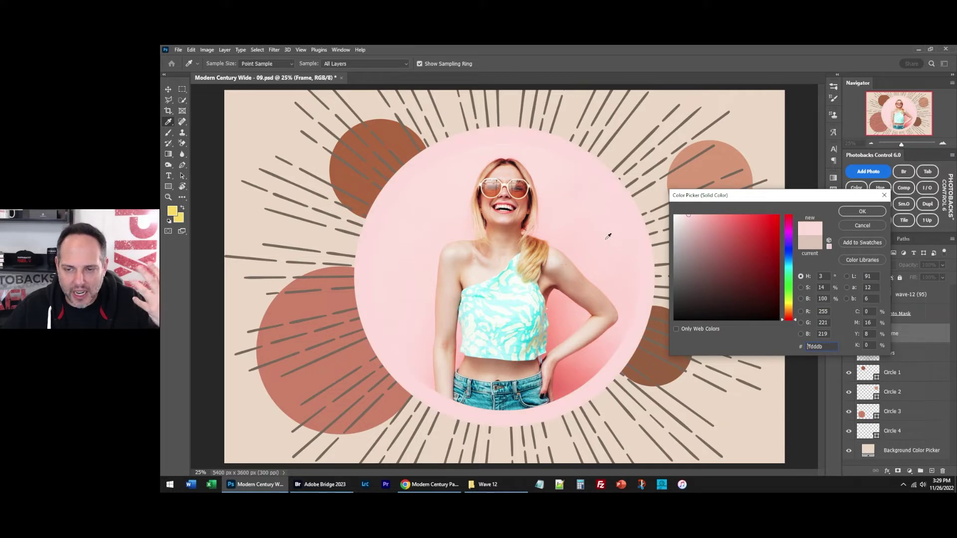
{"action": "left_click", "coordinate": [590, 350]}
{"action": "key", "text": "Return"}
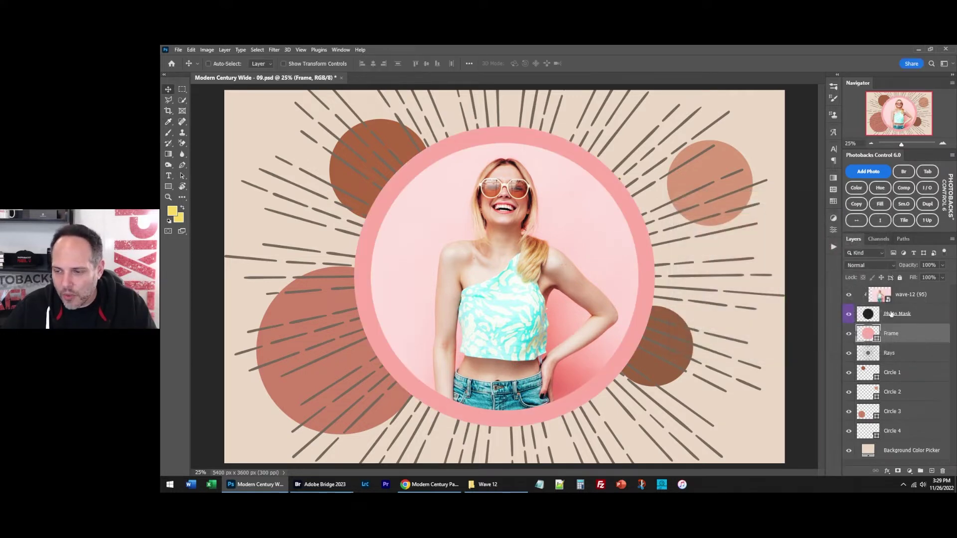
Tint the Rays with a pale pink Photobacks Color layer sampled from the photo.
{"action": "left_click", "coordinate": [868, 353]}
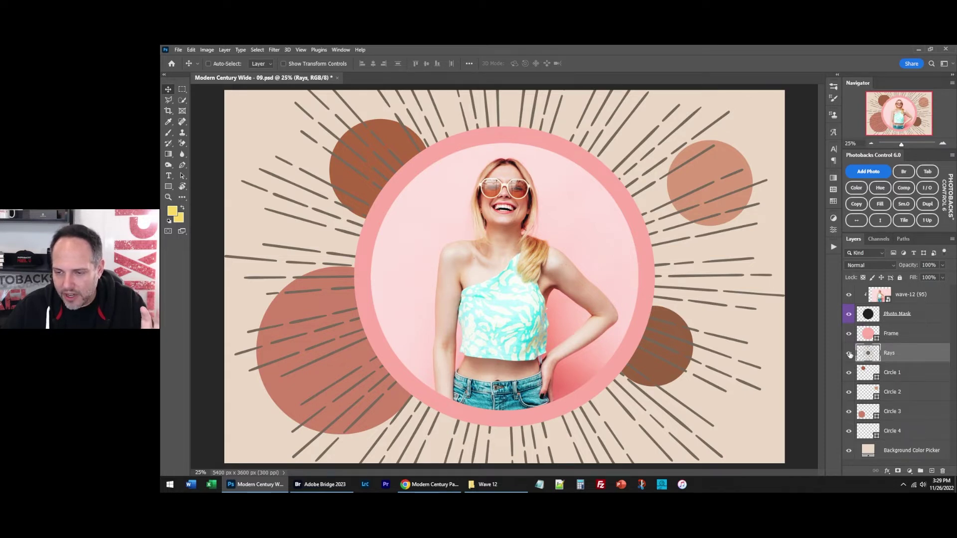
{"action": "left_click", "coordinate": [849, 353]}
{"action": "left_click", "coordinate": [848, 353]}
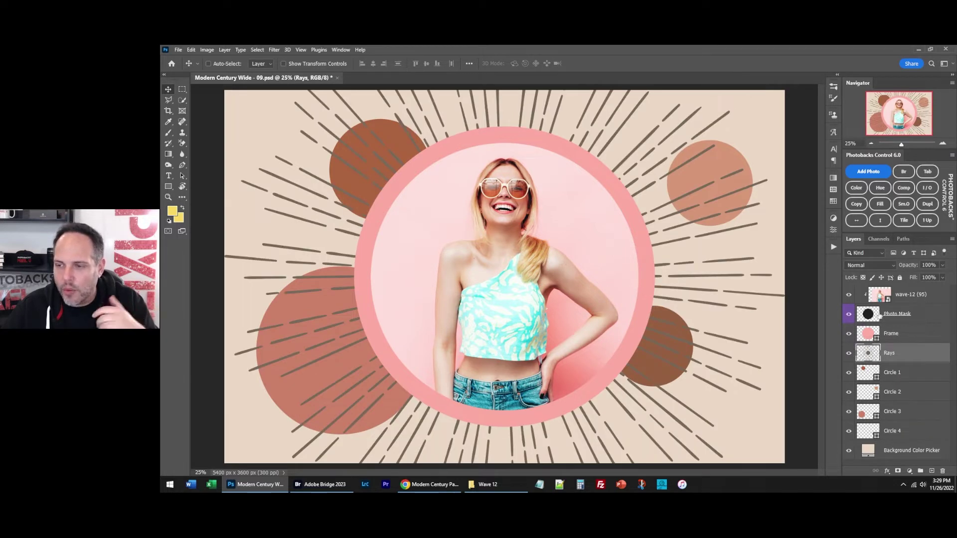
{"action": "left_click", "coordinate": [857, 189]}
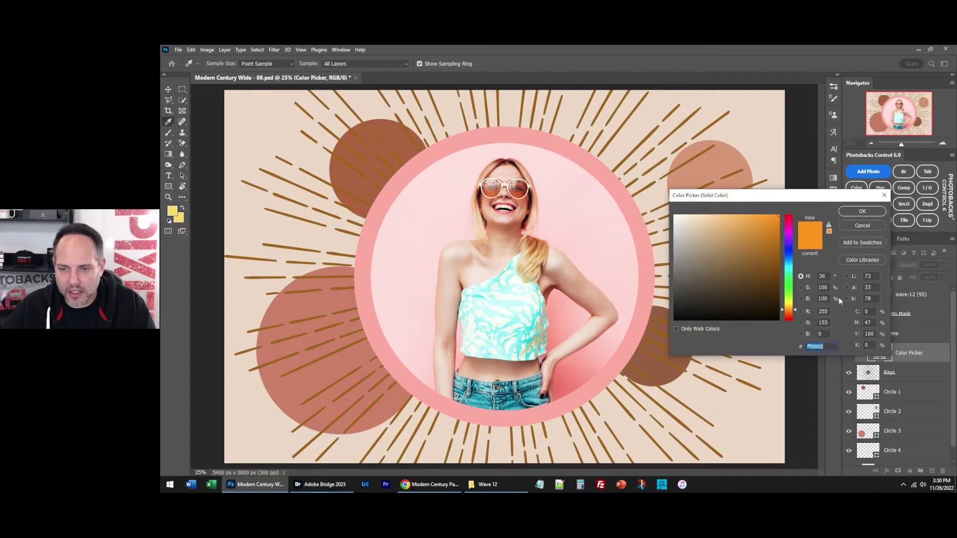
{"action": "left_click", "coordinate": [595, 234]}
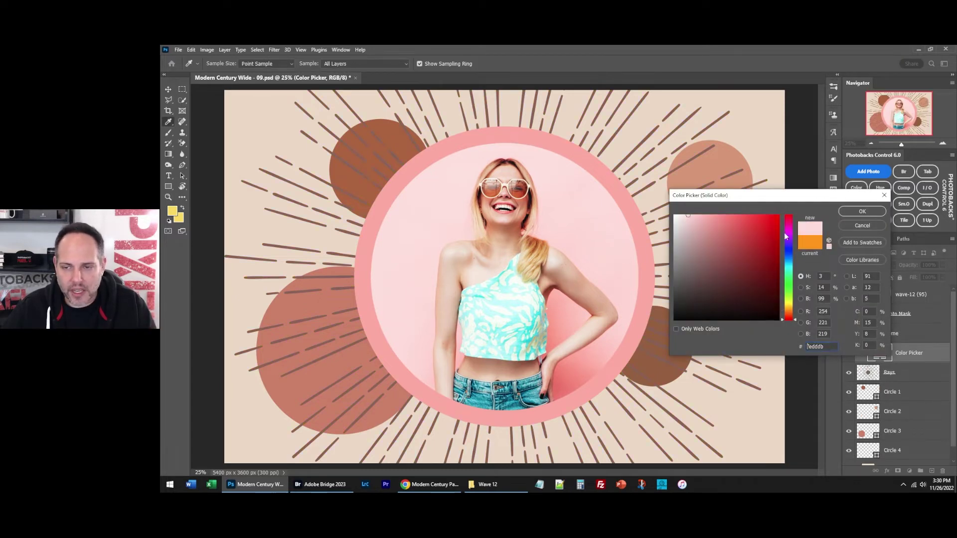
{"action": "left_click", "coordinate": [861, 211]}
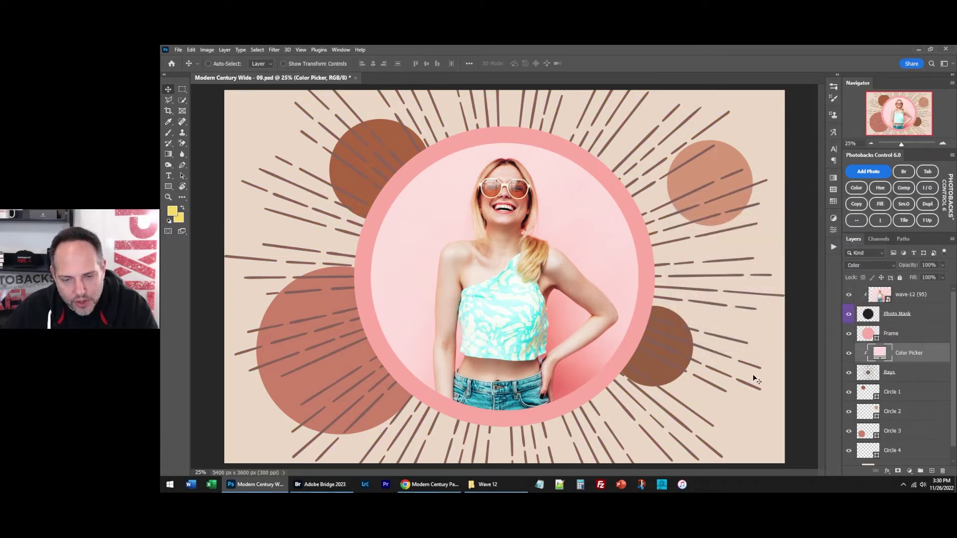
Recolour Circle 1 a sampled grey-teal and confirm Circle 2's existing colour.
{"action": "double_click", "coordinate": [868, 392]}
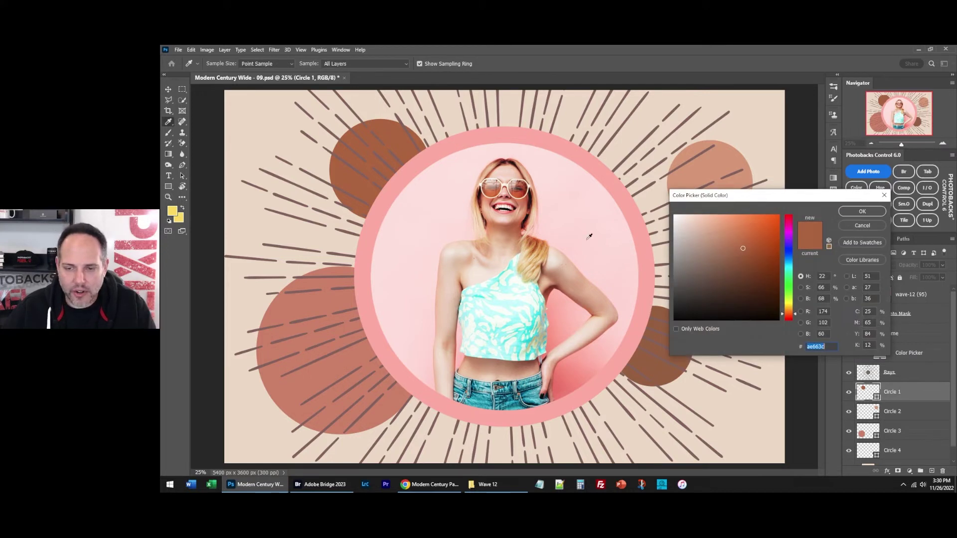
{"action": "left_click", "coordinate": [523, 300]}
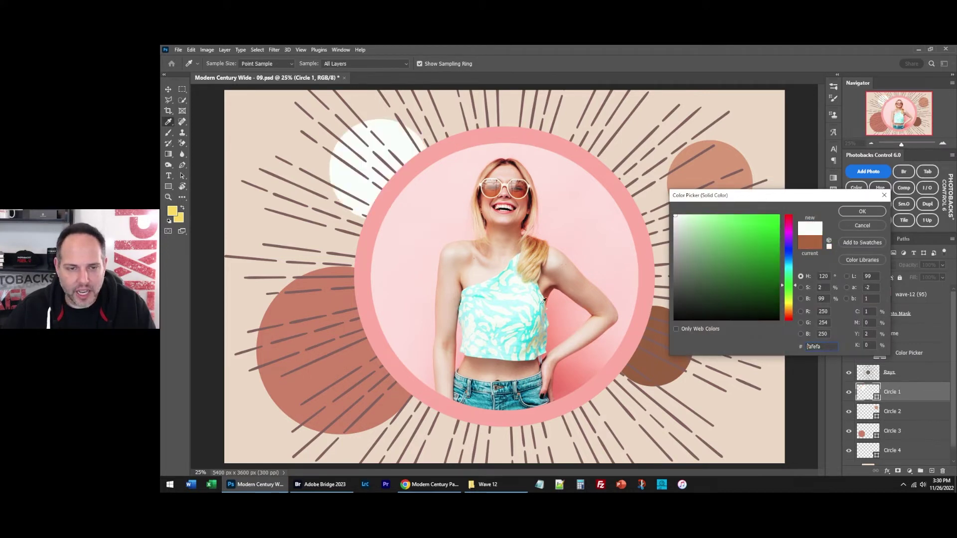
{"action": "left_click", "coordinate": [546, 333]}
{"action": "left_click", "coordinate": [862, 211]}
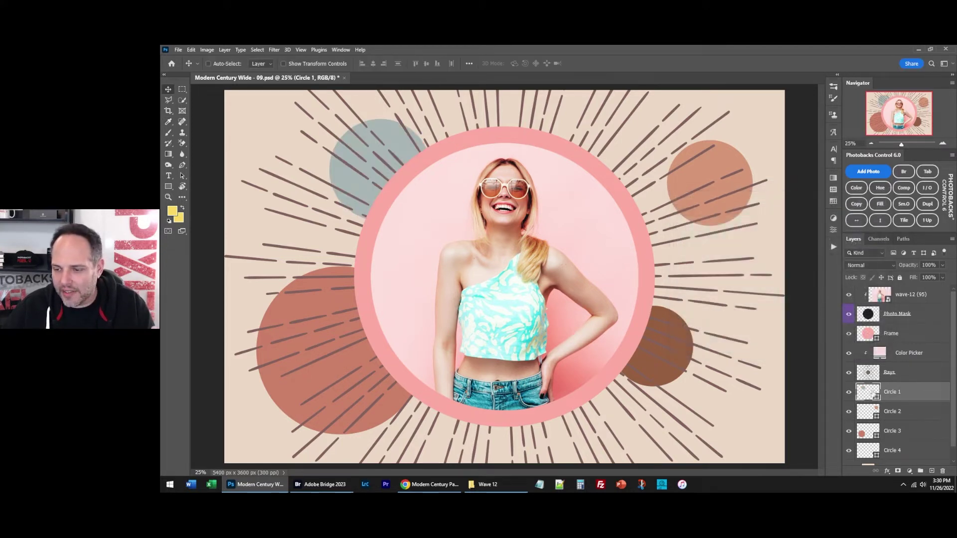
{"action": "double_click", "coordinate": [868, 411]}
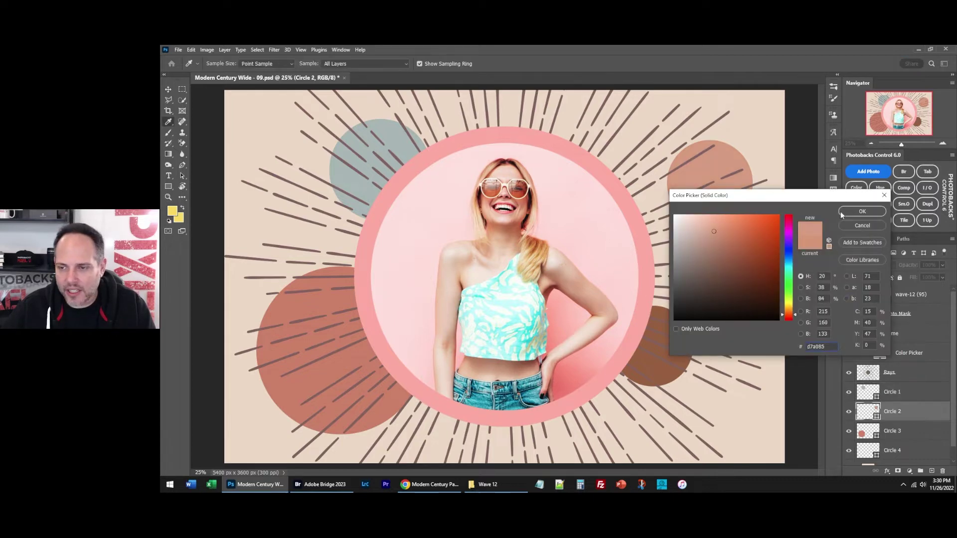
{"action": "left_click", "coordinate": [862, 211]}
Give Circle 3 a deeper terracotta and Circle 4 a bright salmon pink from the photo.
{"action": "double_click", "coordinate": [867, 431]}
{"action": "left_click", "coordinate": [635, 338]}
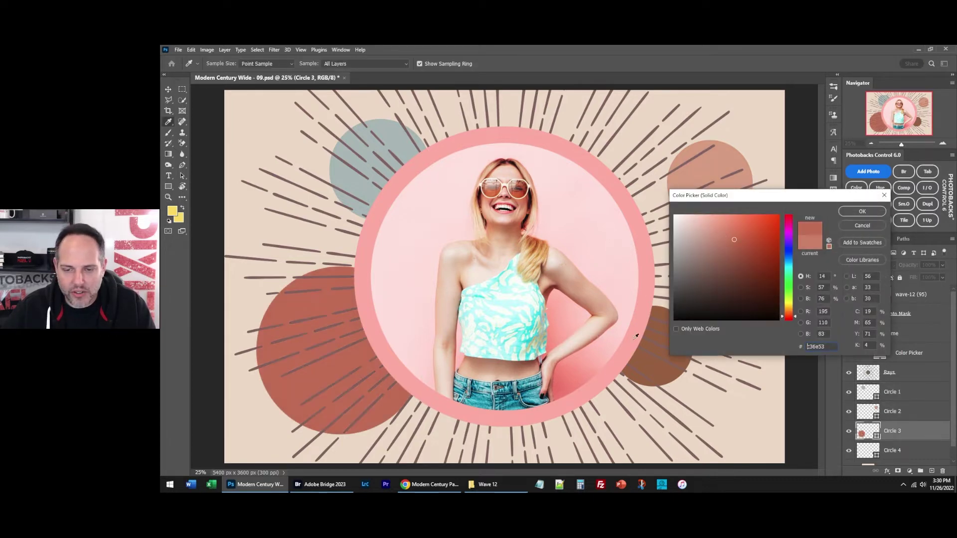
{"action": "left_click", "coordinate": [862, 211]}
{"action": "scroll", "coordinate": [896, 399], "scroll_direction": "down", "scroll_amount": 1}
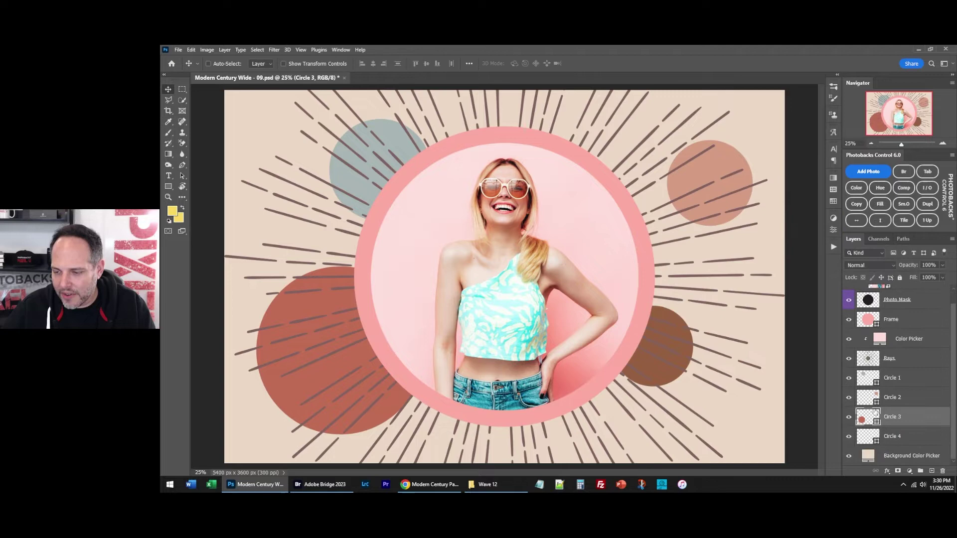
{"action": "double_click", "coordinate": [868, 436]}
{"action": "left_click", "coordinate": [587, 312]}
{"action": "left_click", "coordinate": [606, 327]}
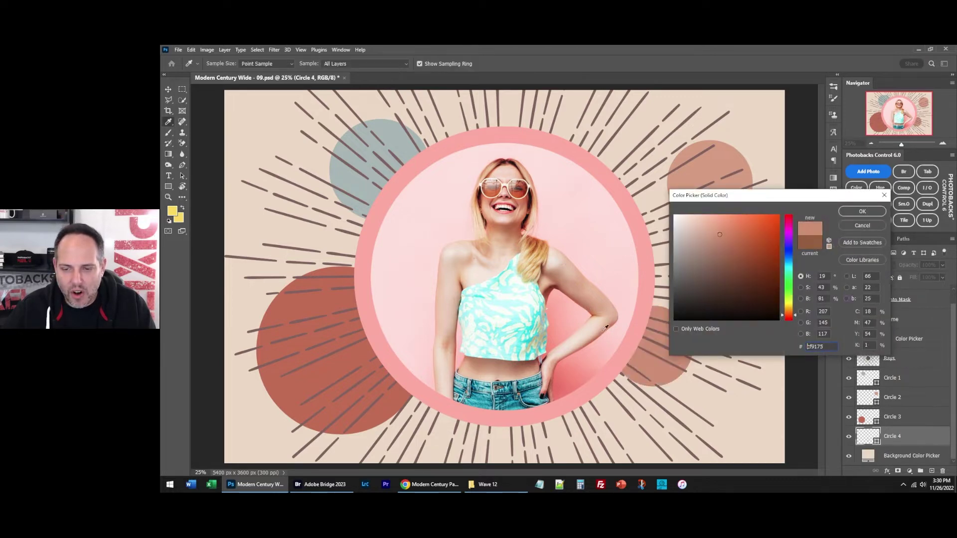
{"action": "left_click", "coordinate": [589, 351]}
{"action": "left_click", "coordinate": [600, 352]}
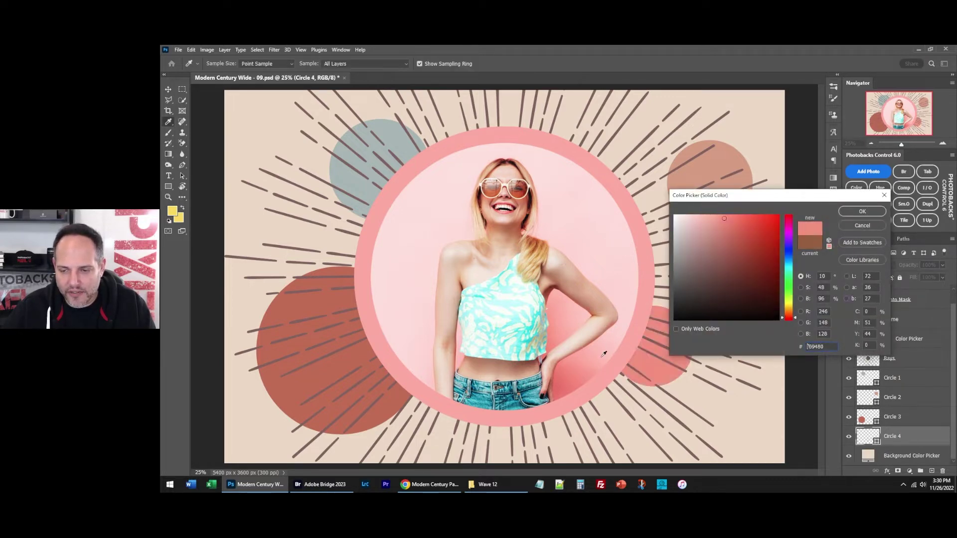
{"action": "left_click", "coordinate": [862, 211]}
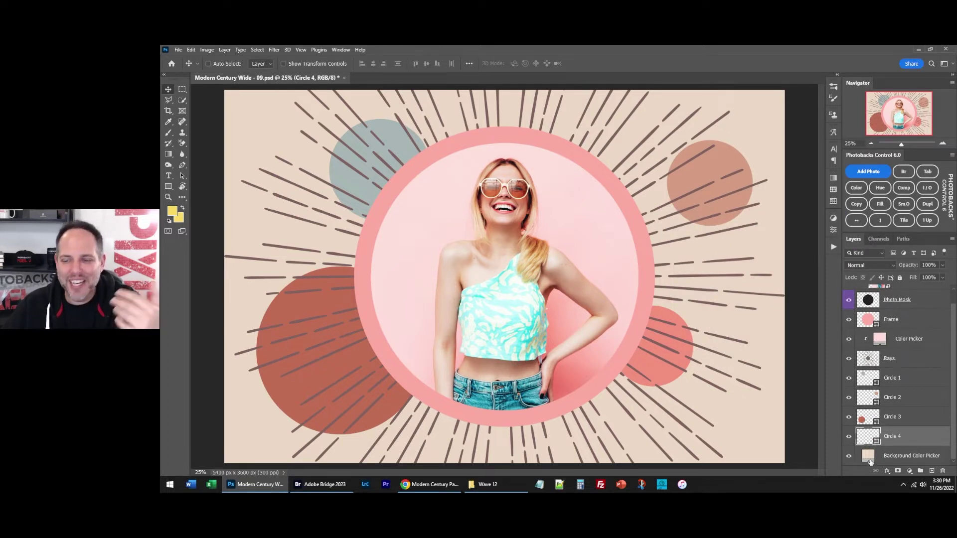
Try several sampled colours on the Background layer, settling on warm beige e6d4bf.
{"action": "double_click", "coordinate": [870, 462]}
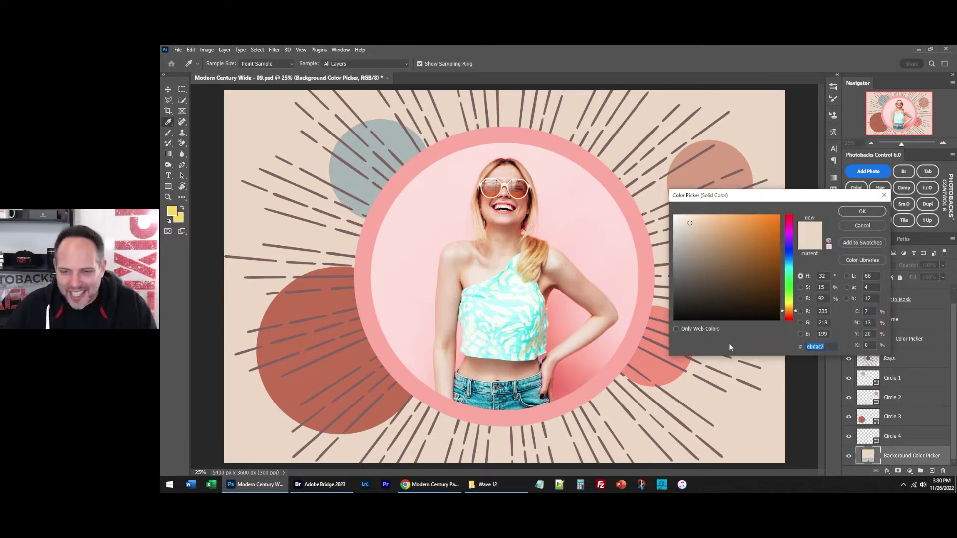
{"action": "left_click", "coordinate": [585, 257]}
{"action": "left_click", "coordinate": [660, 358]}
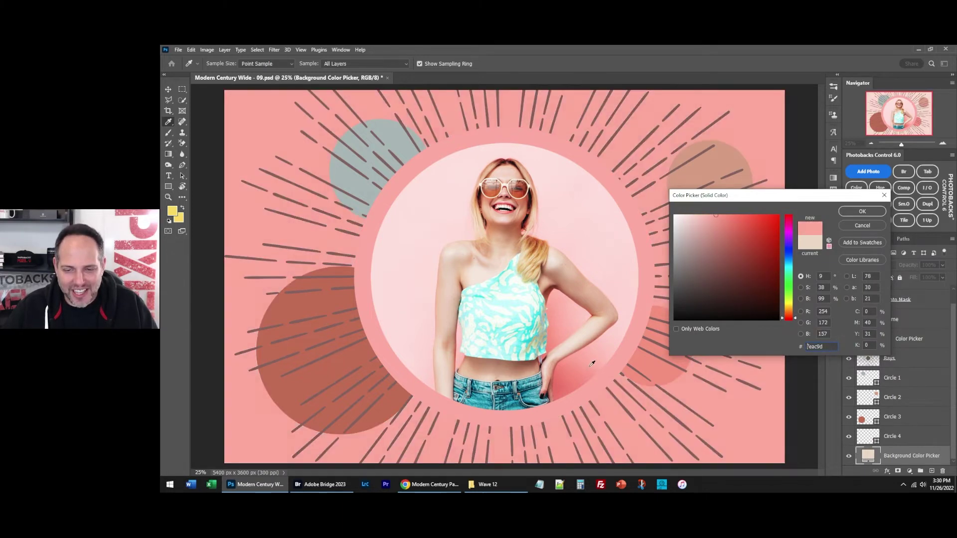
{"action": "left_click", "coordinate": [429, 293]}
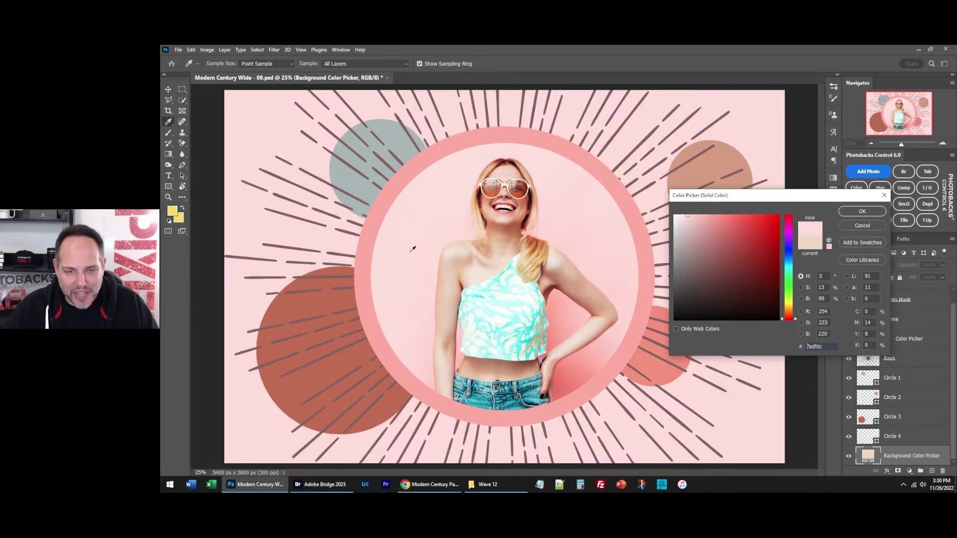
{"action": "left_click_drag", "start_coordinate": [413, 249], "coordinate": [560, 261]}
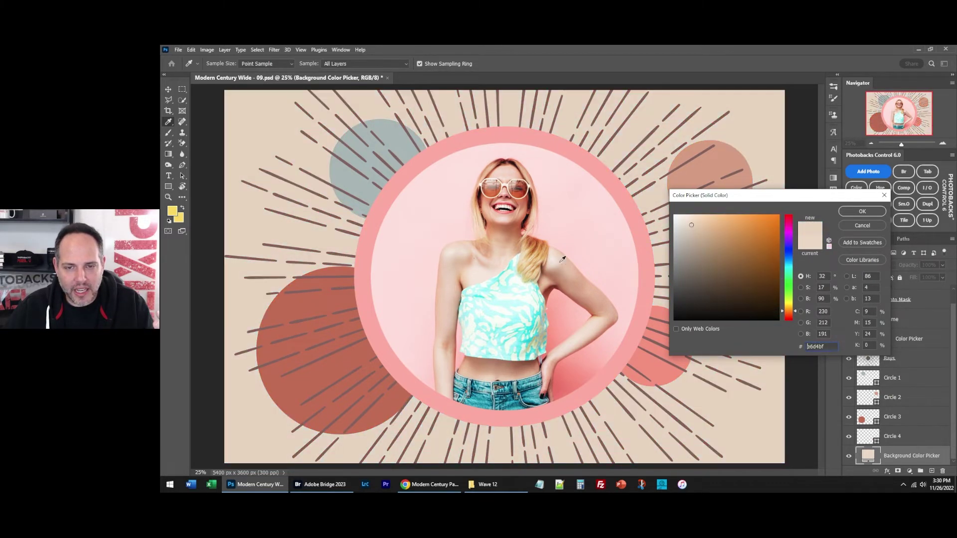
{"action": "left_click", "coordinate": [862, 212]}
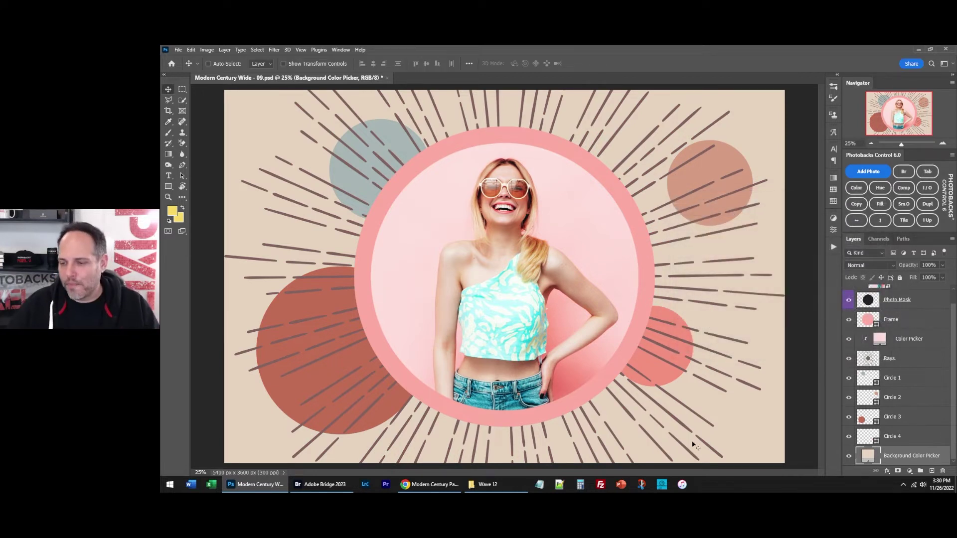
Duplicate the template and close the original without saving.
{"action": "left_click", "coordinate": [927, 206]}
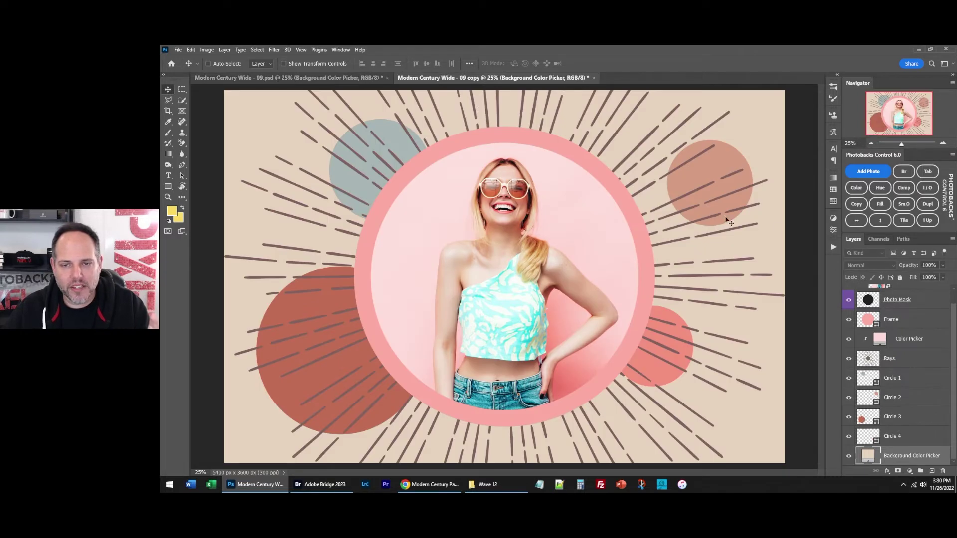
{"action": "left_click", "coordinate": [387, 78]}
{"action": "left_click", "coordinate": [565, 207]}
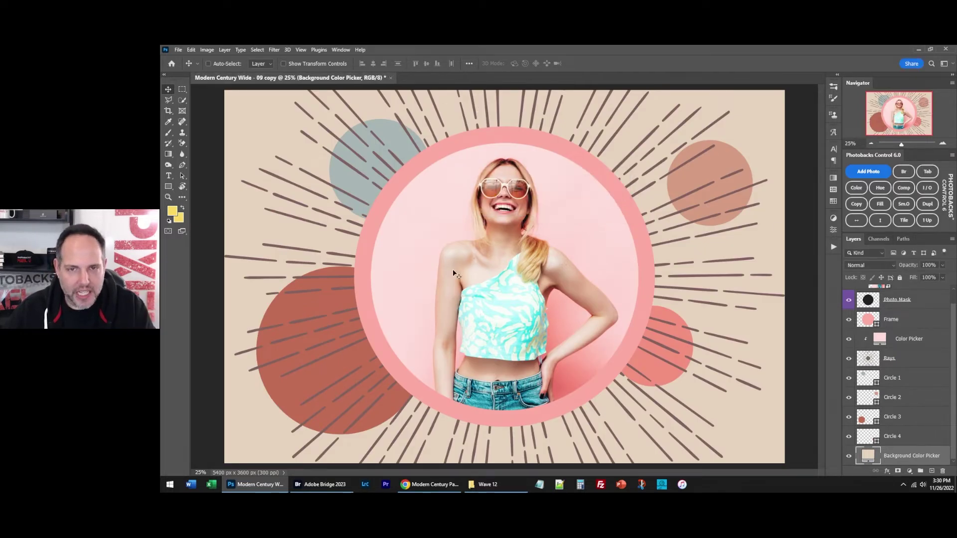
Reopen Modern Century Wide - 09.psd from Bridge, return to the copy, and delete its portrait layer.
{"action": "left_click", "coordinate": [322, 484]}
{"action": "double_click", "coordinate": [752, 324]}
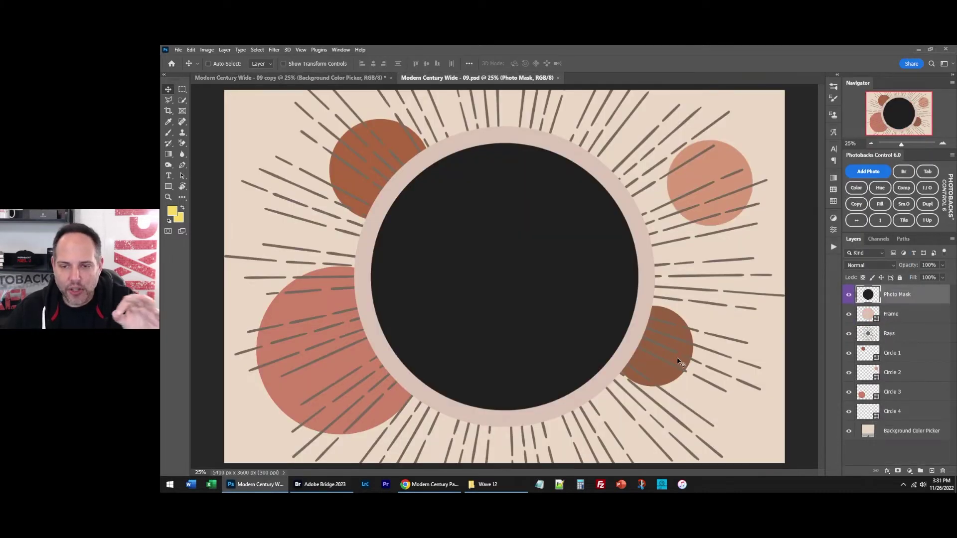
{"action": "left_click", "coordinate": [328, 79]}
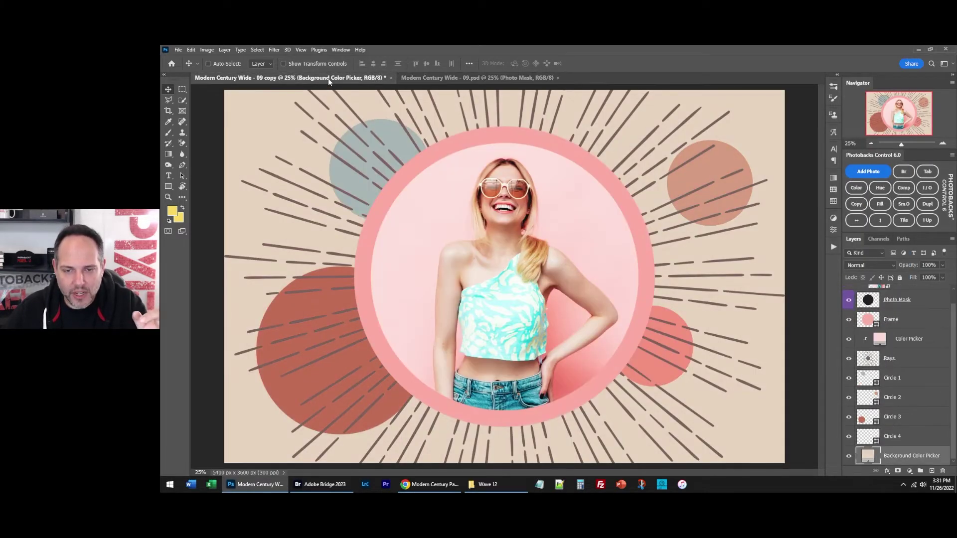
{"action": "left_click", "coordinate": [501, 78]}
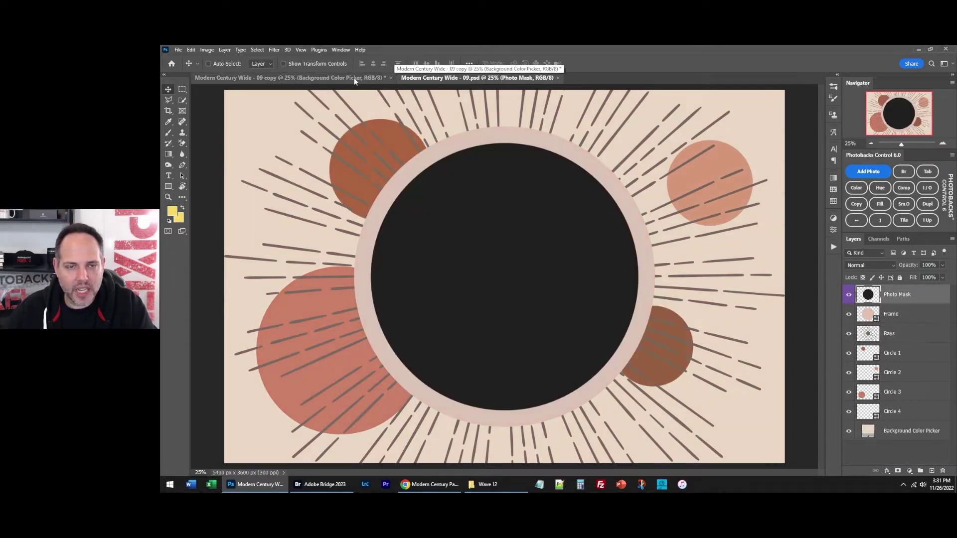
{"action": "left_click", "coordinate": [354, 80]}
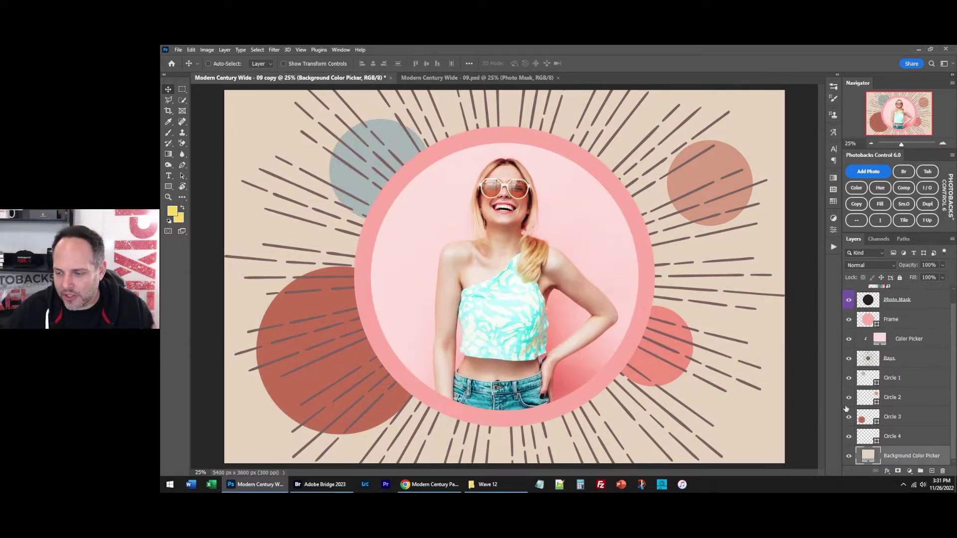
{"action": "scroll", "coordinate": [900, 413], "scroll_direction": "up", "scroll_amount": 1}
{"action": "left_click_drag", "start_coordinate": [901, 306], "coordinate": [942, 472]}
Place wave-12 (51) into the copy's circle frame, scaled to about 67% and centred.
{"action": "left_click", "coordinate": [862, 172]}
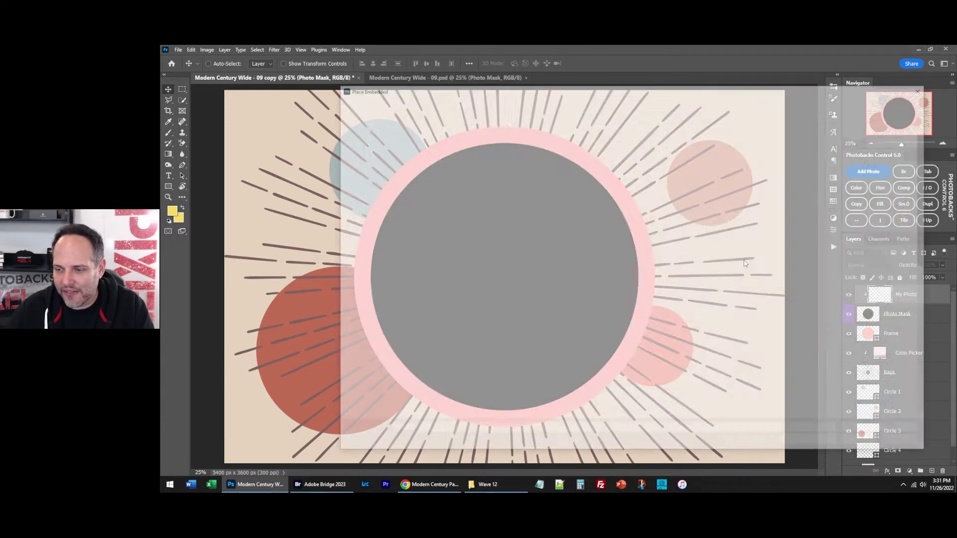
{"action": "left_click_drag", "start_coordinate": [928, 223], "coordinate": [924, 272]}
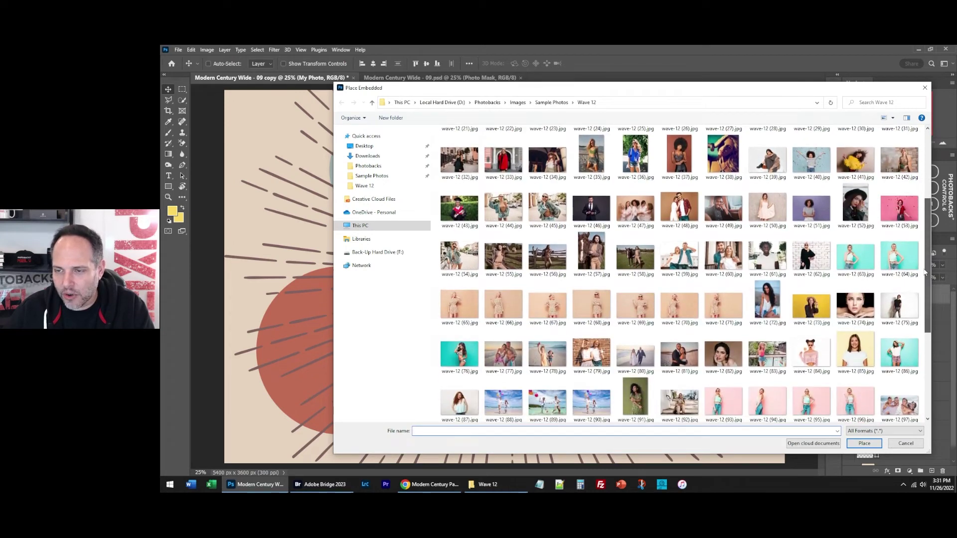
{"action": "double_click", "coordinate": [808, 211]}
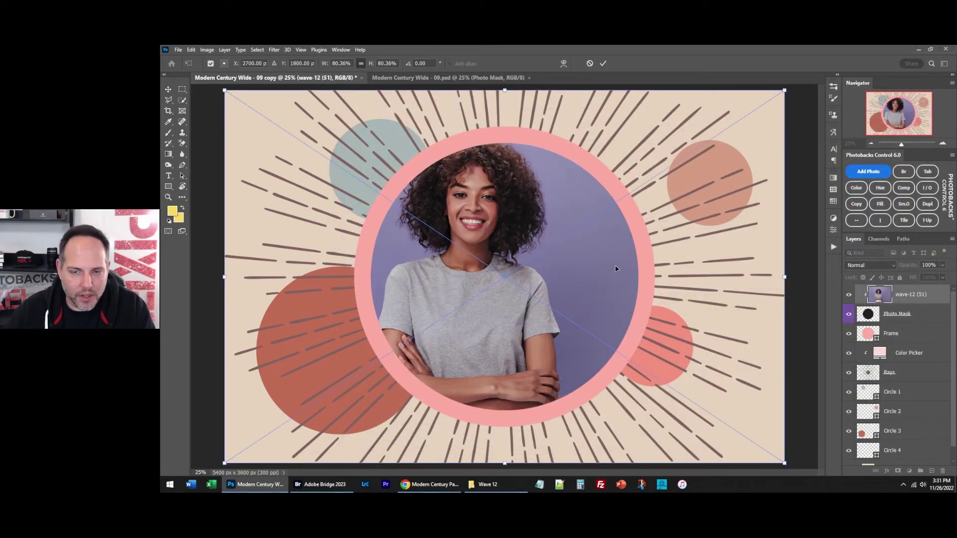
{"action": "left_click_drag", "start_coordinate": [491, 251], "coordinate": [639, 294]}
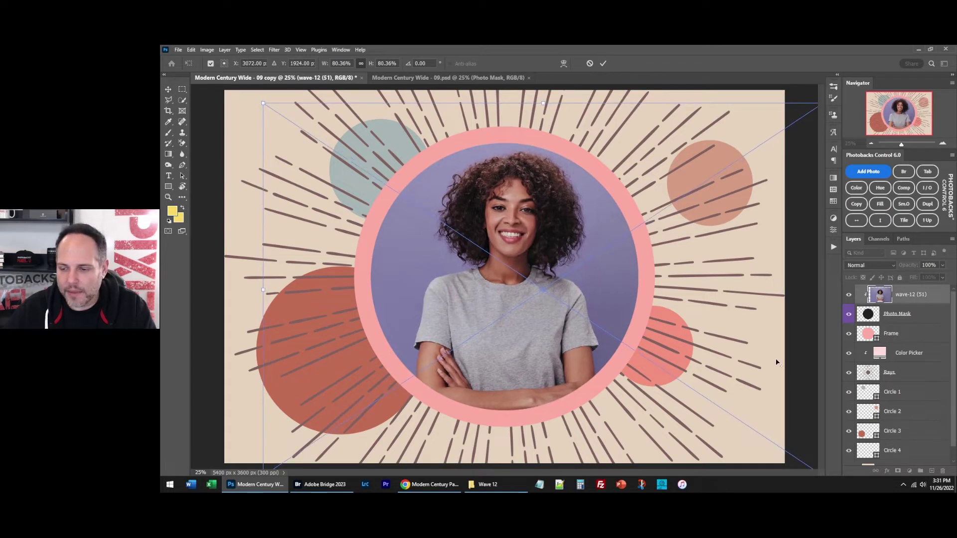
{"action": "left_click_drag", "start_coordinate": [544, 103], "coordinate": [544, 119]}
{"action": "mouse_move", "coordinate": [618, 249]}
{"action": "left_mouse_down"}
{"action": "mouse_move", "coordinate": [613, 224]}
{"action": "mouse_move", "coordinate": [612, 233]}
{"action": "left_mouse_up"}
{"action": "left_click_drag", "start_coordinate": [792, 274], "coordinate": [768, 274]}
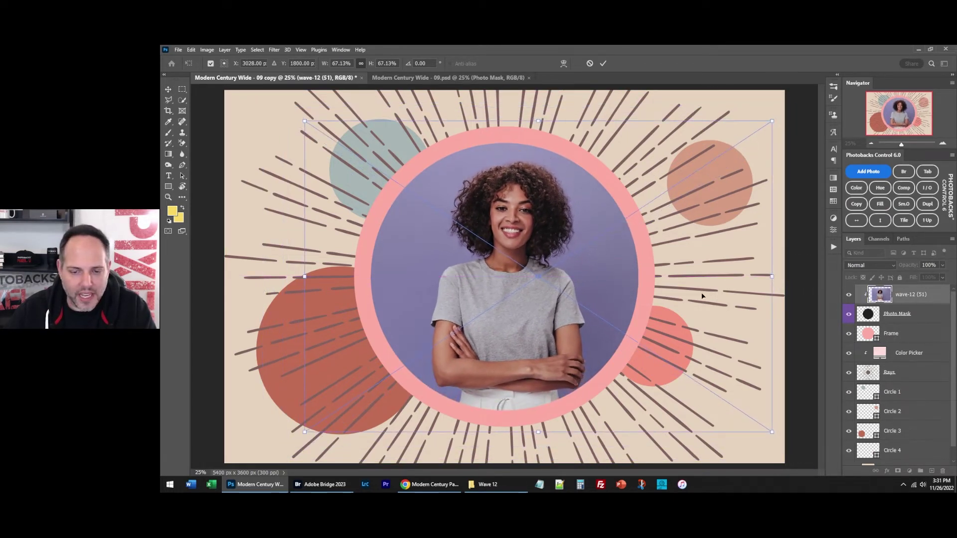
{"action": "left_click_drag", "start_coordinate": [703, 296], "coordinate": [698, 294]}
{"action": "key", "text": "Return"}
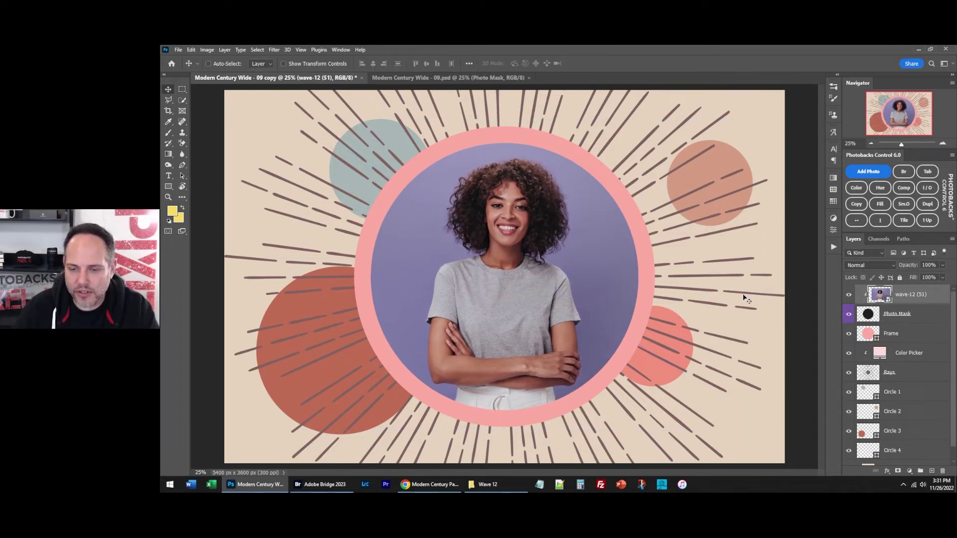
Recolour the frame ring rust-brown and the rays a purple sampled from the photo backdrop.
{"action": "double_click", "coordinate": [868, 335]}
{"action": "left_click", "coordinate": [616, 266]}
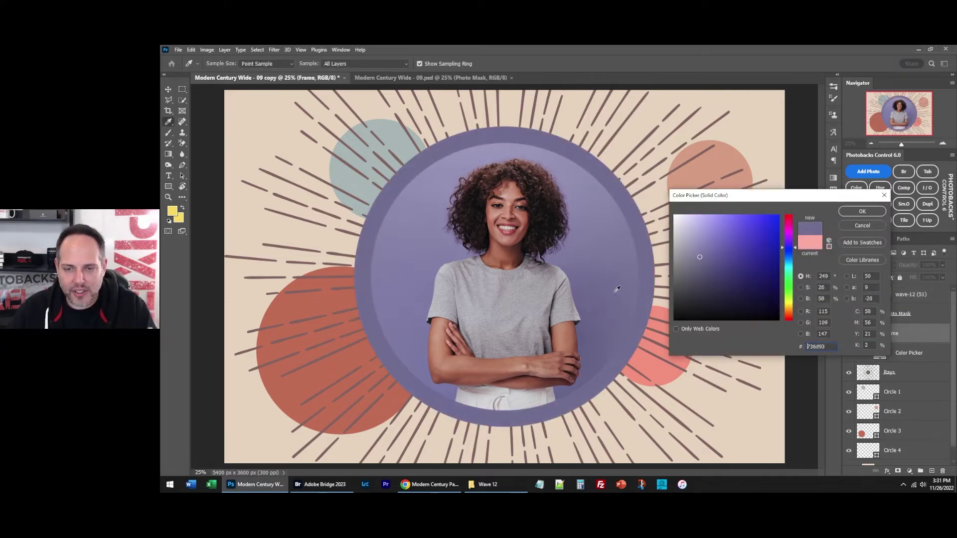
{"action": "left_click", "coordinate": [523, 239]}
{"action": "left_click", "coordinate": [861, 211]}
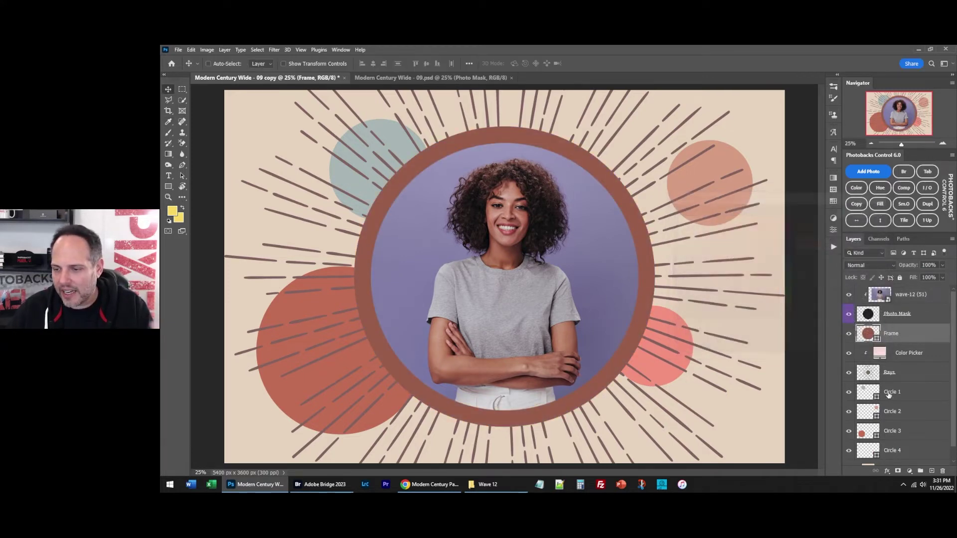
{"action": "left_click", "coordinate": [876, 366]}
{"action": "double_click", "coordinate": [879, 352]}
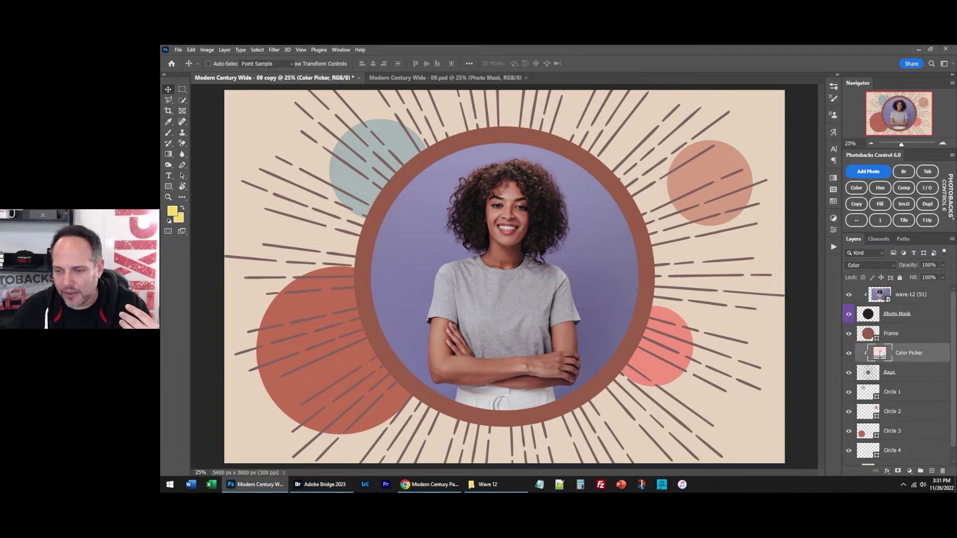
{"action": "left_click", "coordinate": [628, 281]}
{"action": "left_click", "coordinate": [869, 213]}
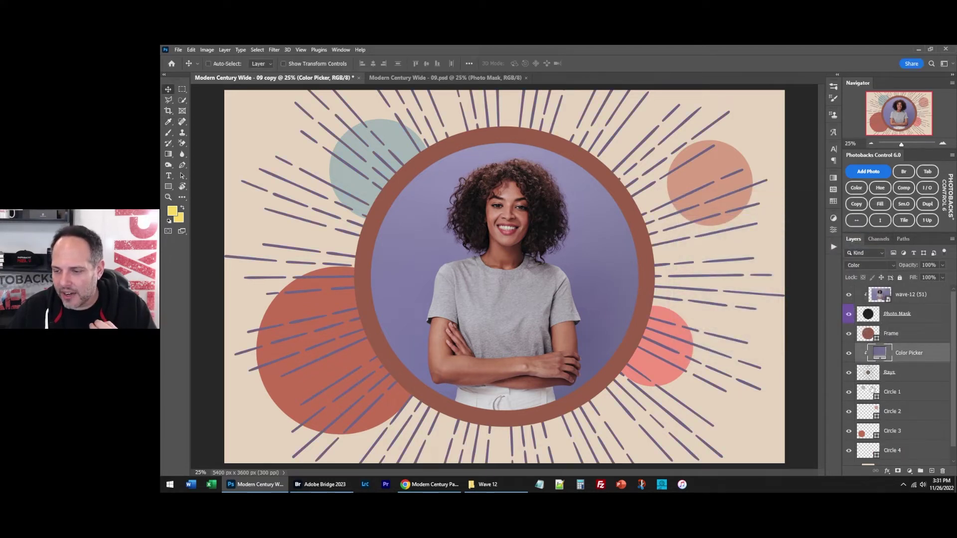
Sample a T-shirt grey for Circle 1 and a purple for Circle 2.
{"action": "double_click", "coordinate": [869, 392]}
{"action": "left_click", "coordinate": [530, 293]}
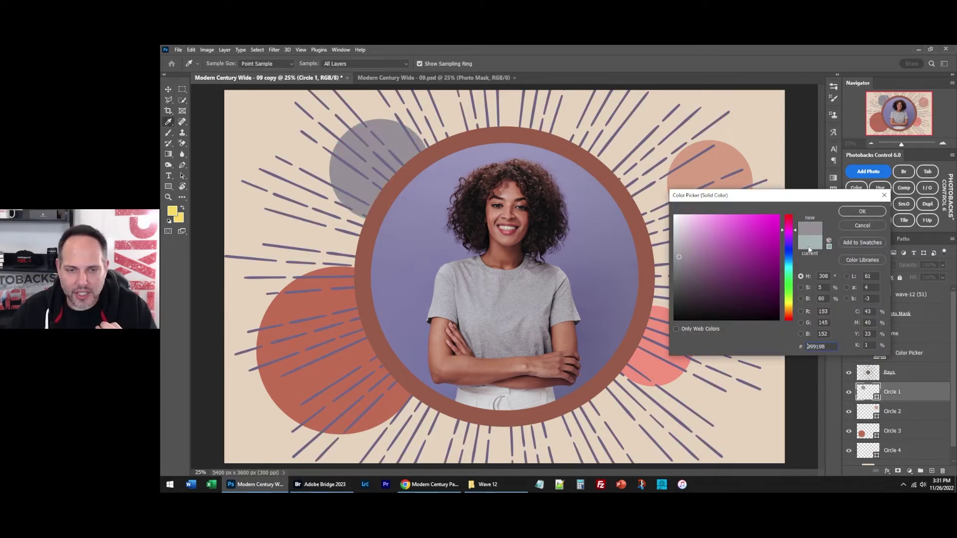
{"action": "left_click", "coordinate": [866, 216]}
{"action": "double_click", "coordinate": [870, 411]}
{"action": "left_click", "coordinate": [610, 321]}
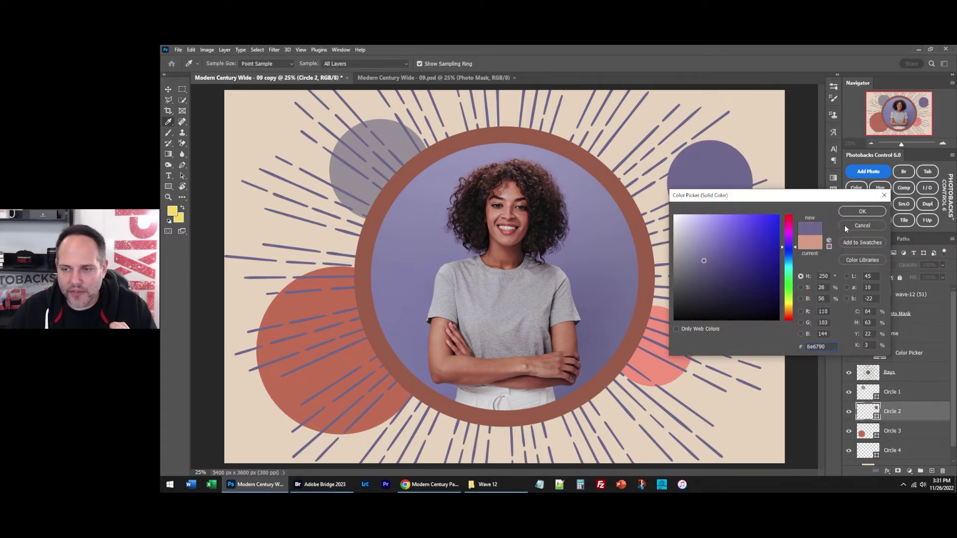
{"action": "left_click", "coordinate": [861, 211]}
Keep the large left Circle 3 brown and make the lower-right Circle 4 pale grey.
{"action": "double_click", "coordinate": [869, 431]}
{"action": "left_click", "coordinate": [533, 323]}
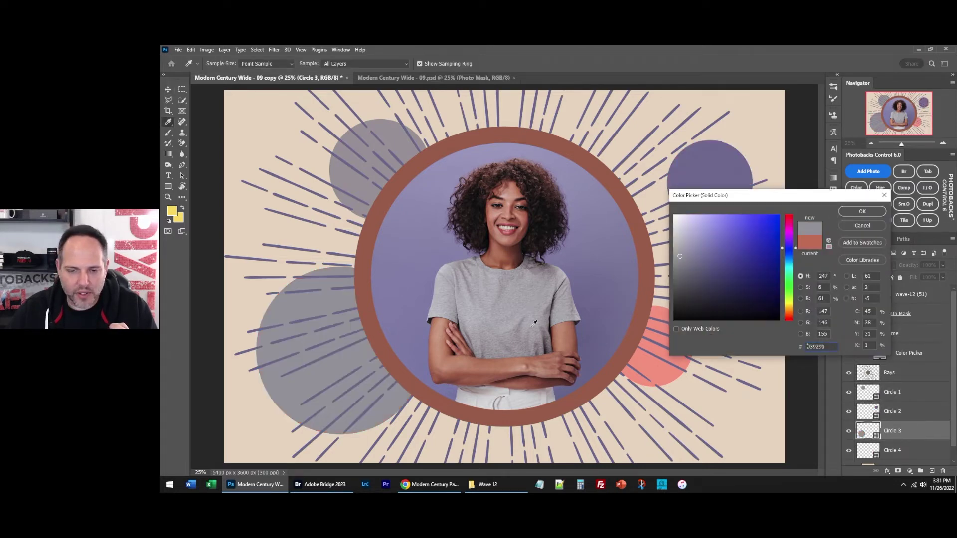
{"action": "left_click", "coordinate": [536, 359]}
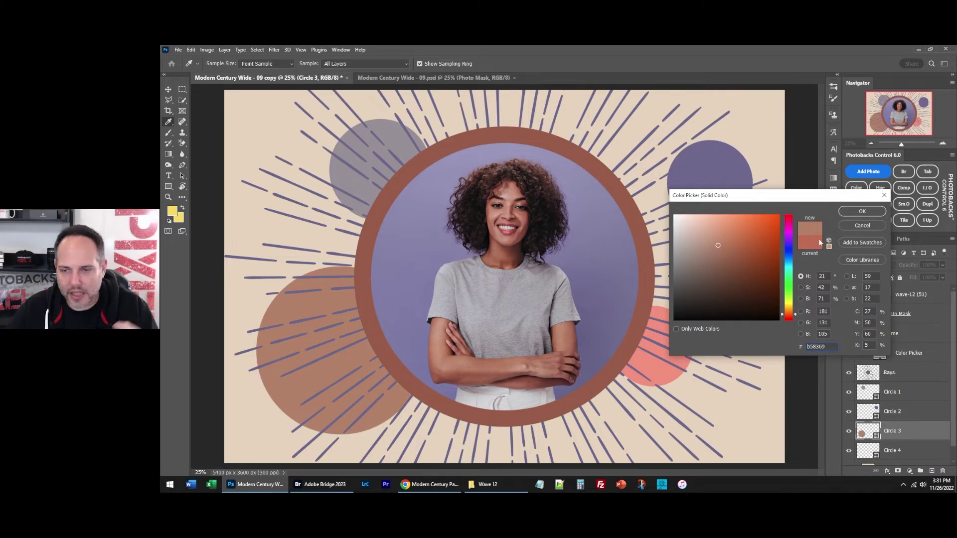
{"action": "left_click", "coordinate": [862, 211]}
{"action": "scroll", "coordinate": [868, 436], "scroll_direction": "down", "scroll_amount": 1}
{"action": "double_click", "coordinate": [868, 437]}
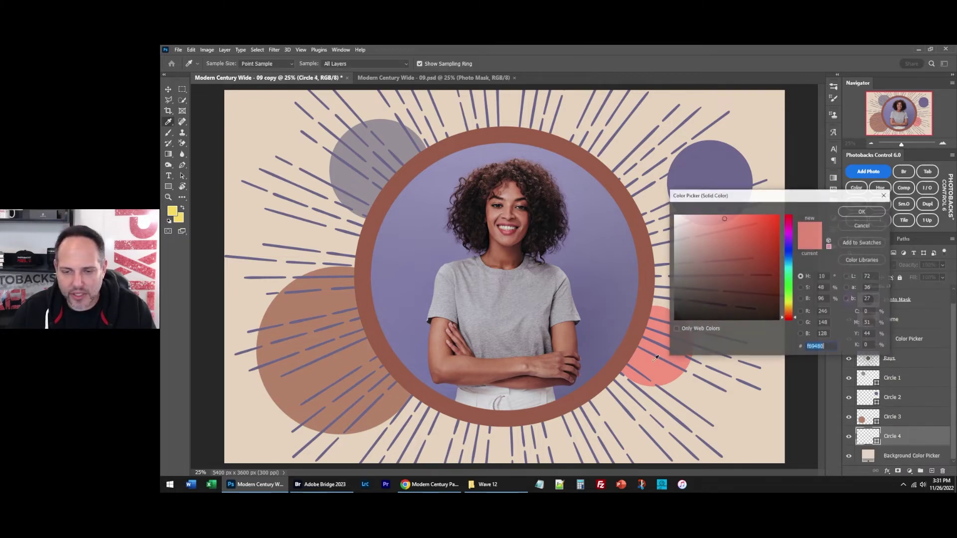
{"action": "left_click", "coordinate": [608, 347]}
{"action": "left_click", "coordinate": [567, 380]}
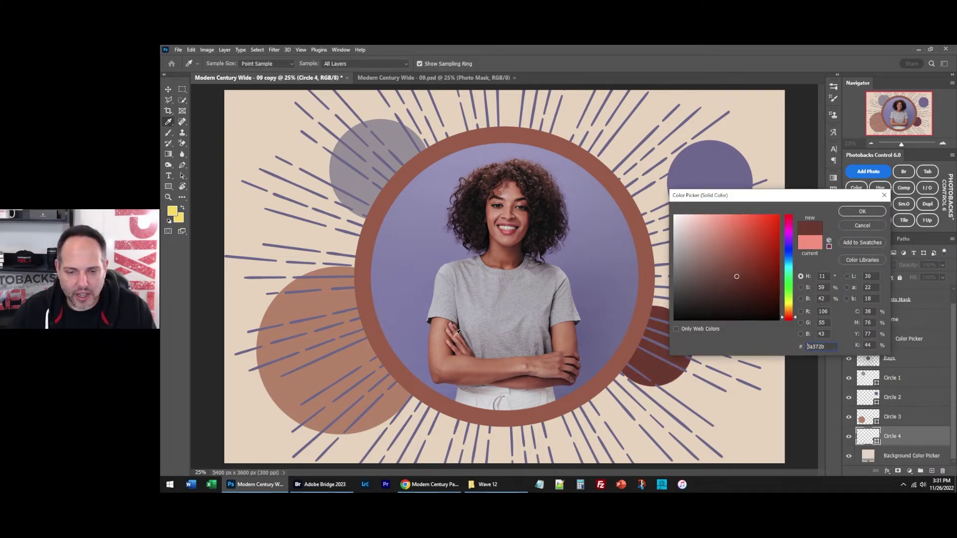
{"action": "left_click", "coordinate": [446, 304]}
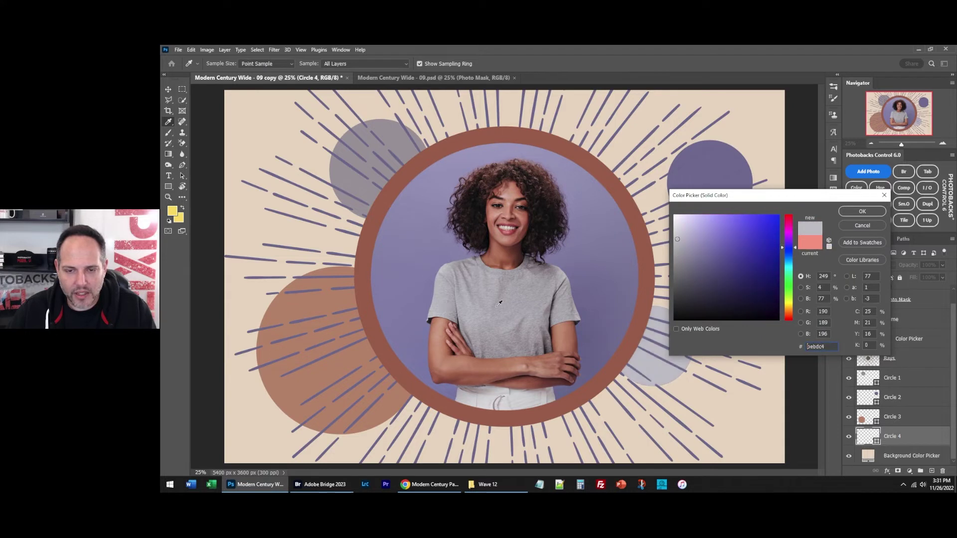
{"action": "left_click", "coordinate": [860, 212]}
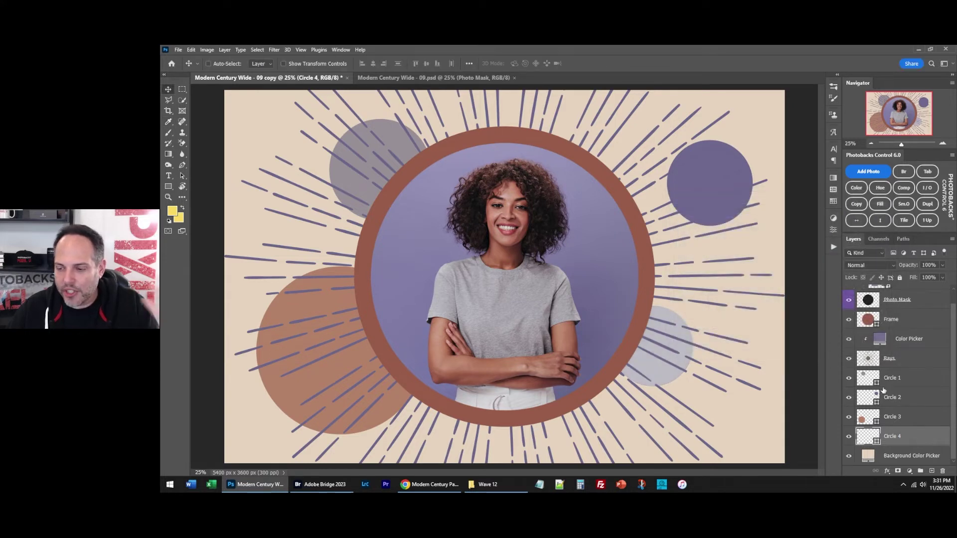
Resample Circle 1 from the photo, settling on a muted grey for the top-left circle.
{"action": "double_click", "coordinate": [867, 380]}
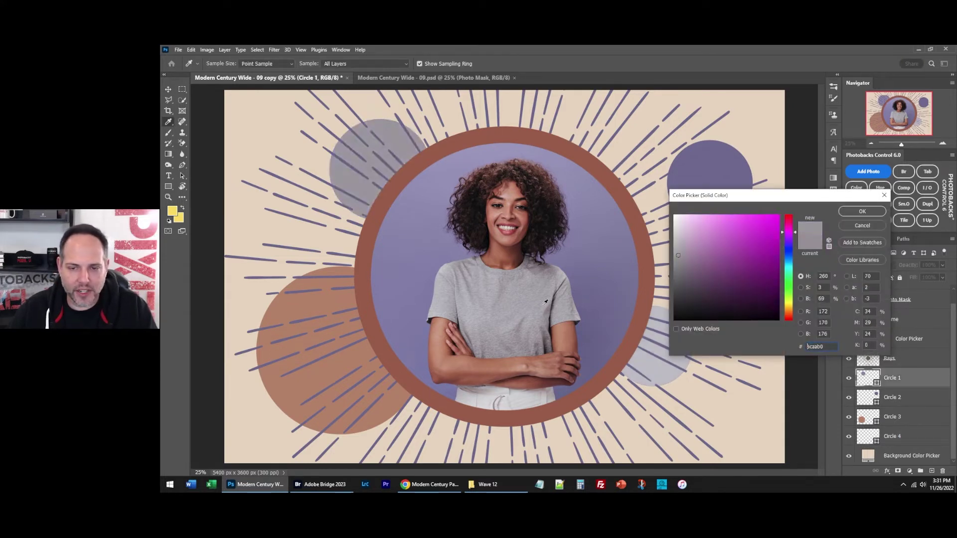
{"action": "left_click", "coordinate": [540, 228]}
{"action": "left_click", "coordinate": [614, 359]}
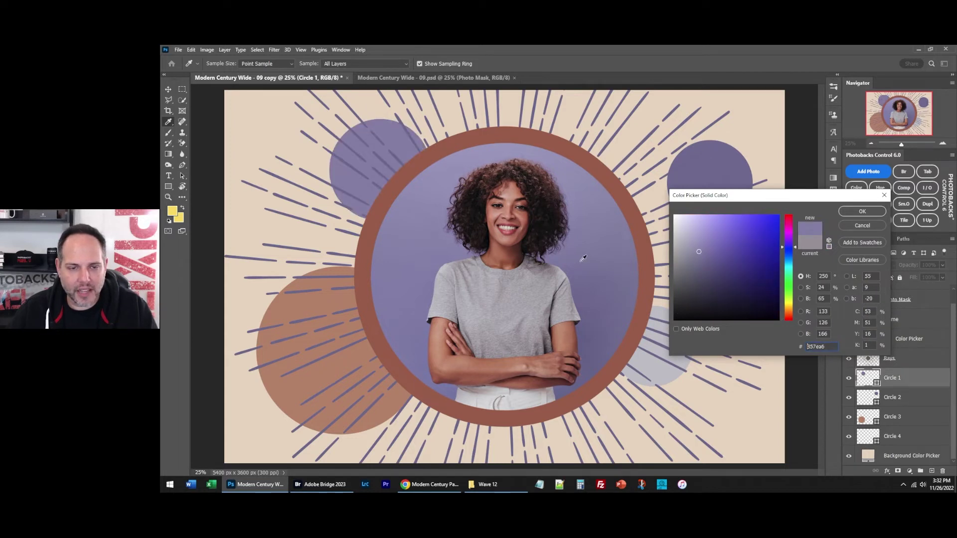
{"action": "left_click", "coordinate": [583, 314]}
{"action": "left_click", "coordinate": [613, 359]}
{"action": "left_click", "coordinate": [615, 360]}
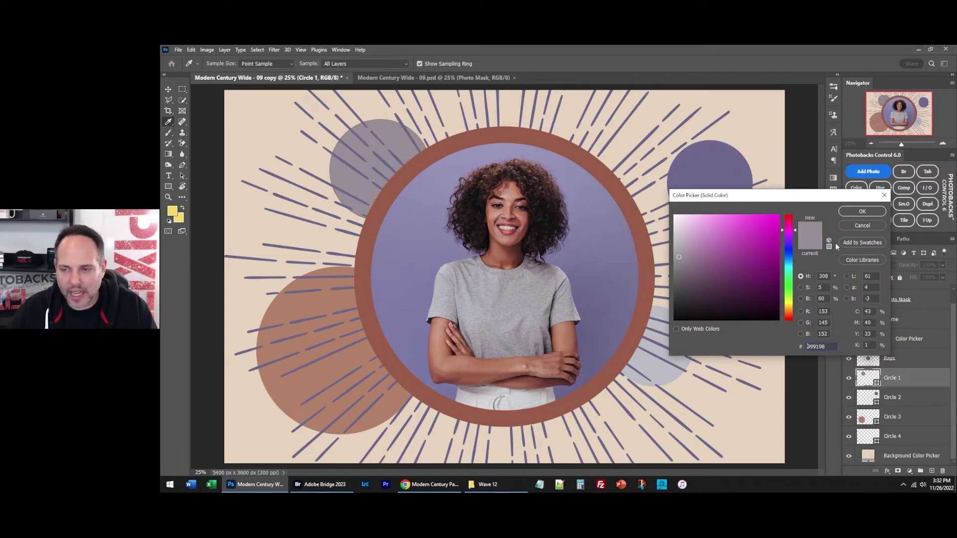
{"action": "left_click", "coordinate": [879, 209]}
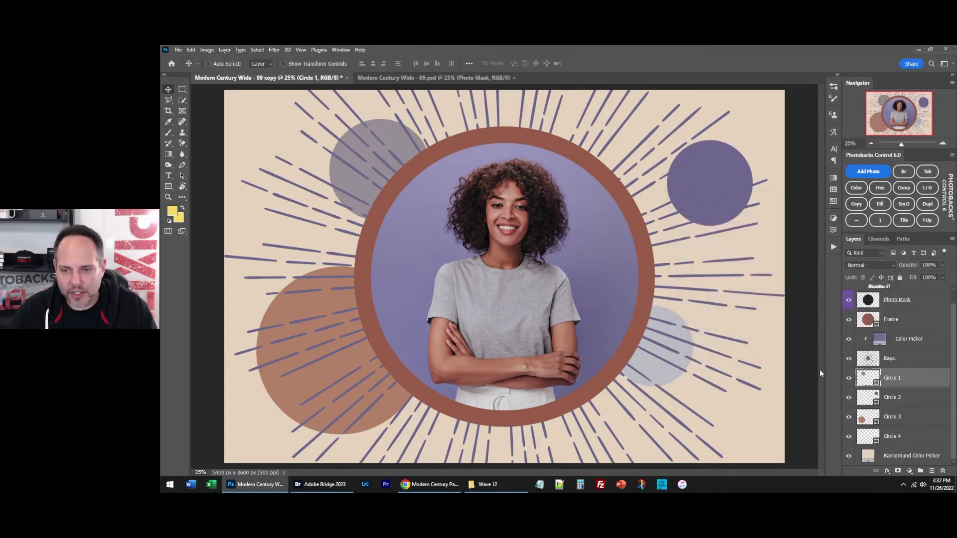
{"action": "double_click", "coordinate": [867, 456]}
Set the background to the light grey sampled from the portrait's shirt.
{"action": "left_click", "coordinate": [621, 264]}
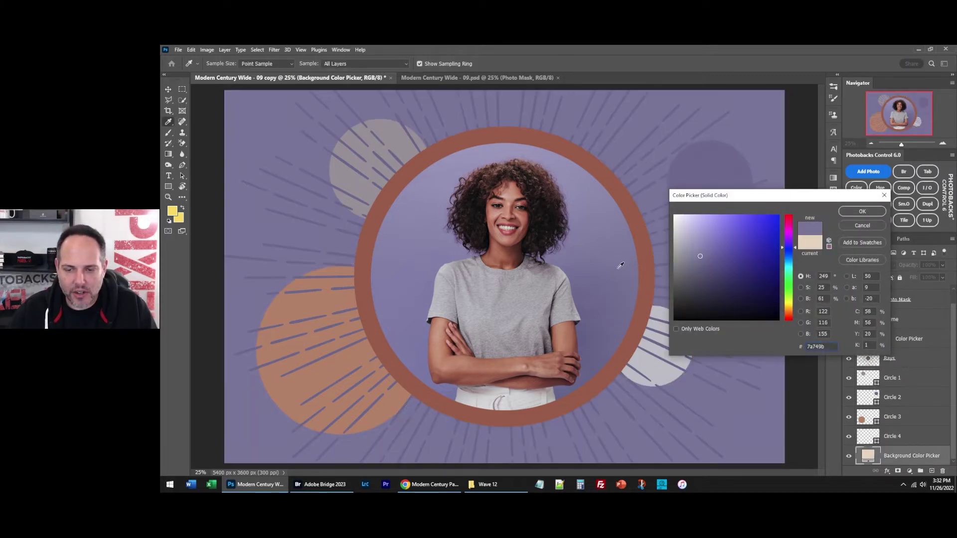
{"action": "left_click", "coordinate": [640, 309]}
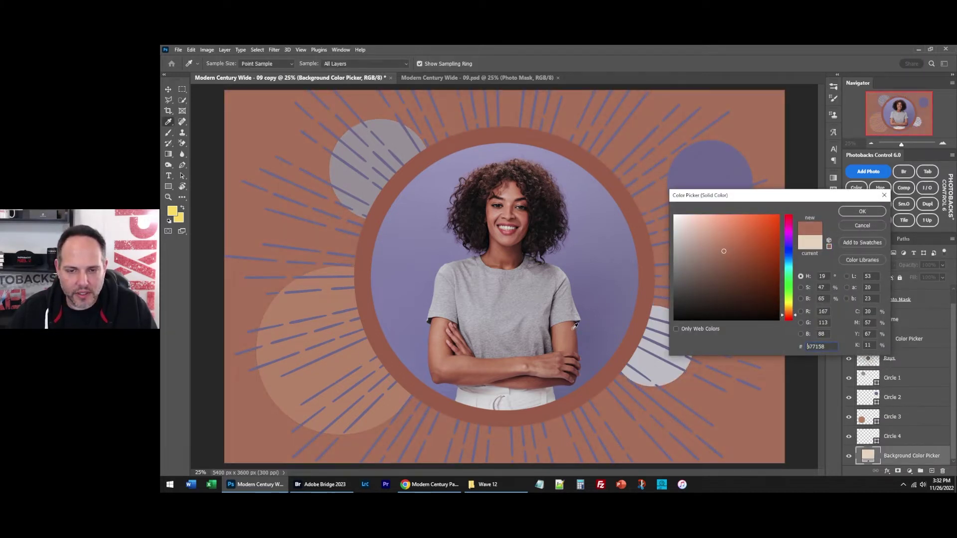
{"action": "left_click", "coordinate": [574, 312]}
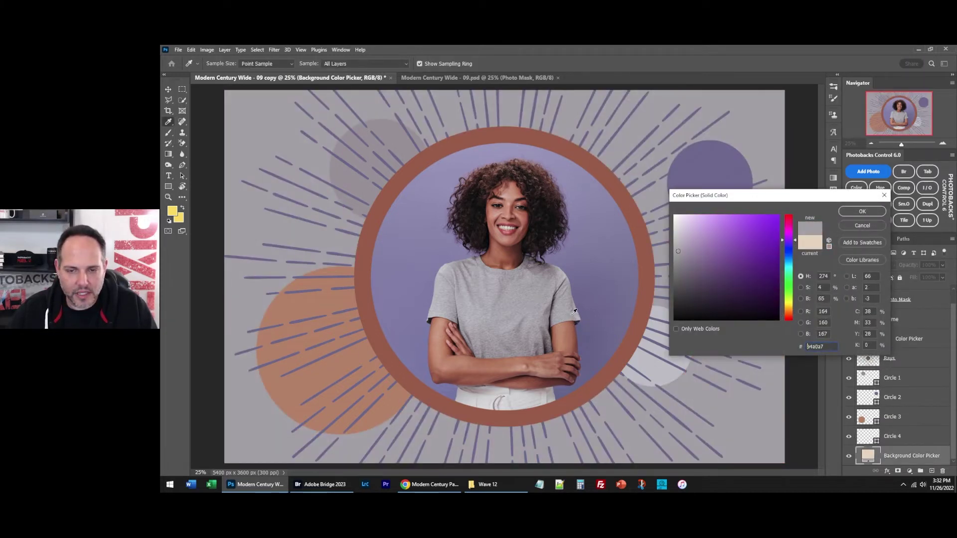
{"action": "left_click", "coordinate": [864, 215]}
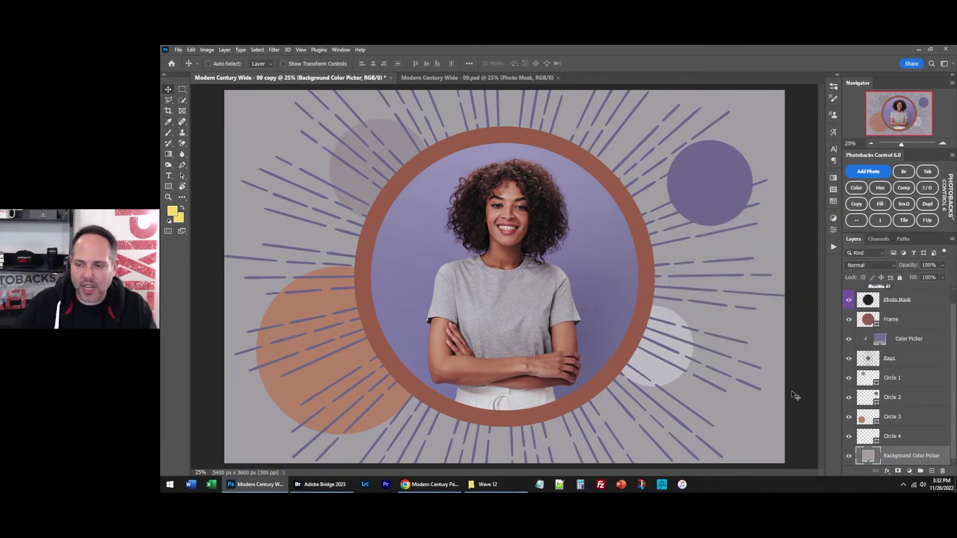
Recolour the frame ring around the portrait to a soft lilac.
{"action": "double_click", "coordinate": [872, 322]}
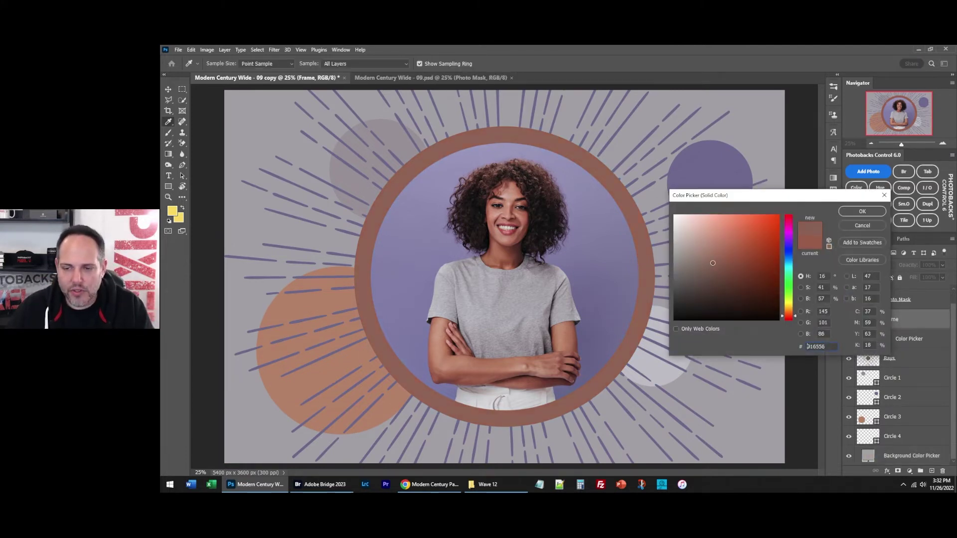
{"action": "left_click_drag", "start_coordinate": [707, 391], "coordinate": [710, 393]}
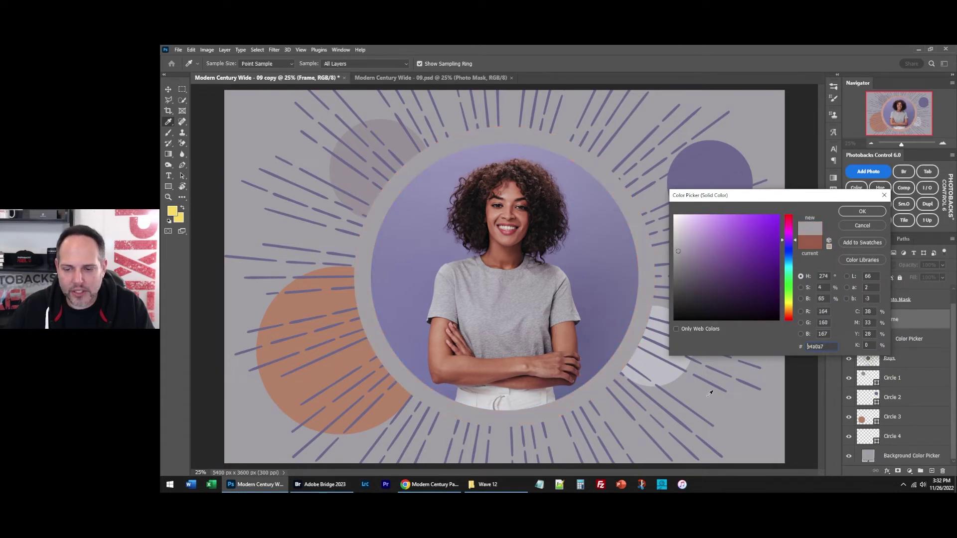
{"action": "left_click_drag", "start_coordinate": [716, 265], "coordinate": [688, 253]}
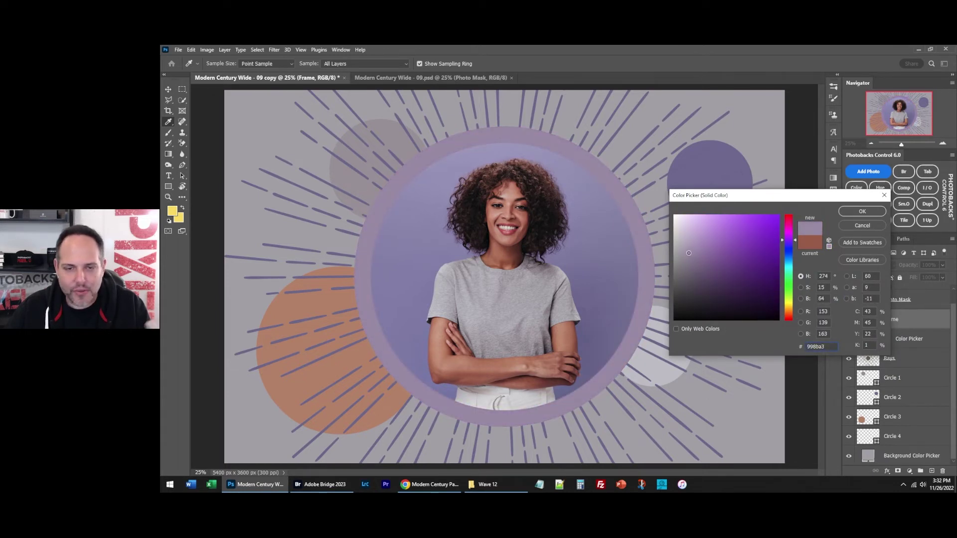
{"action": "left_click", "coordinate": [862, 212]}
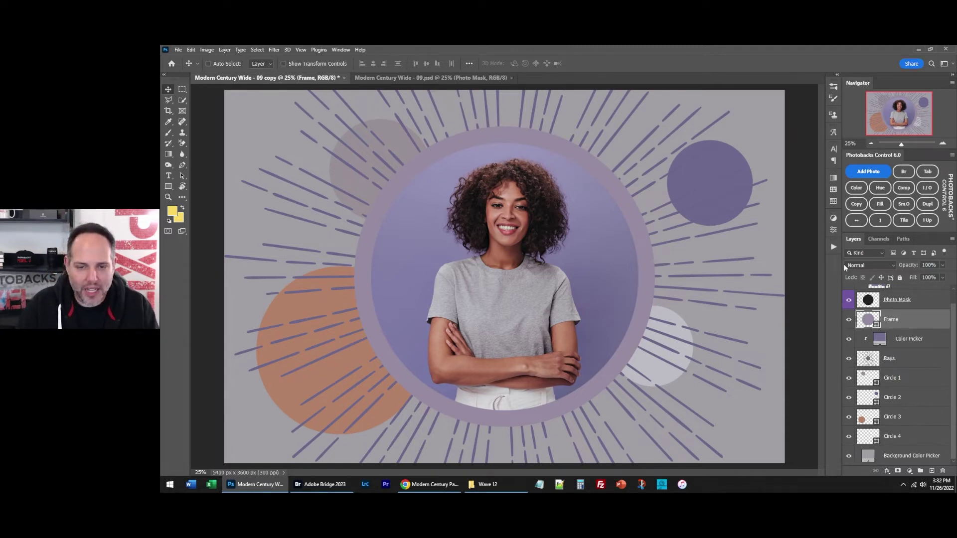
Duplicate the recoloured design with the Photobacks Control Dupl button, creating copy 2.
{"action": "left_click", "coordinate": [926, 205]}
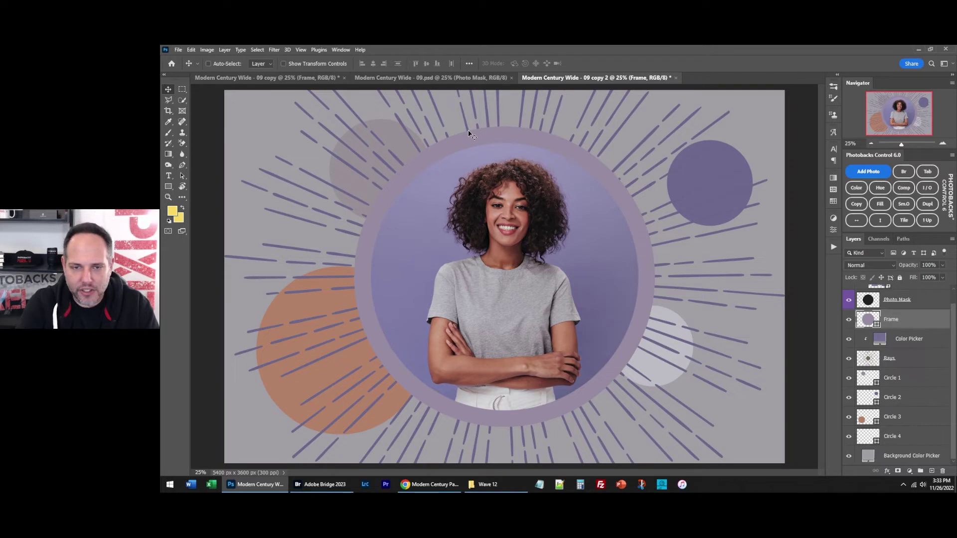
Set a 1:1 (Square) crop ratio framing the portrait and its ring.
{"action": "left_click", "coordinate": [169, 110]}
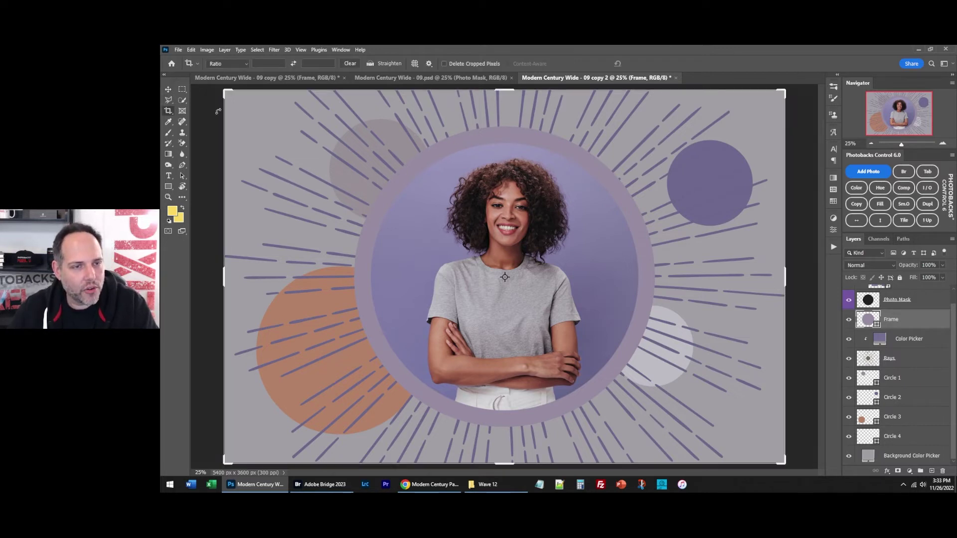
{"action": "left_click", "coordinate": [228, 64]}
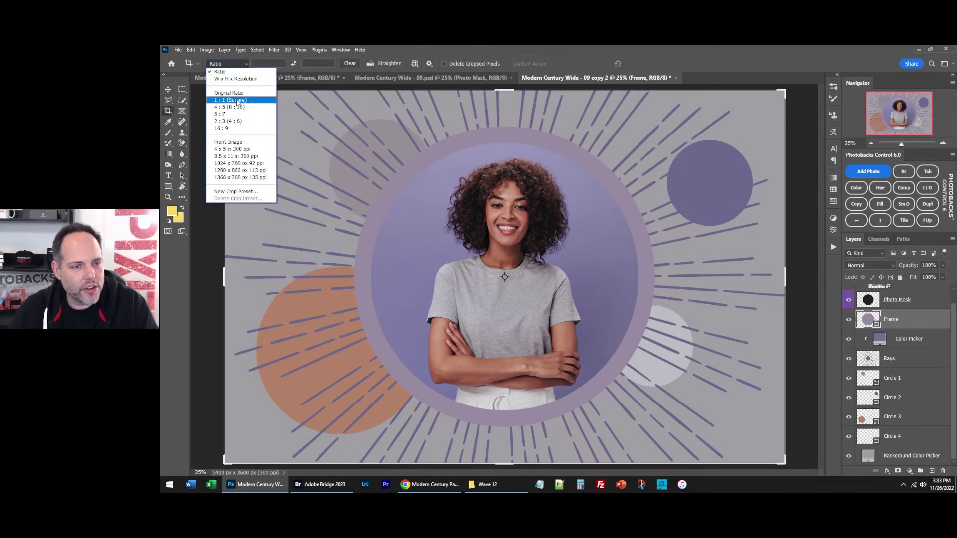
{"action": "left_click", "coordinate": [232, 101]}
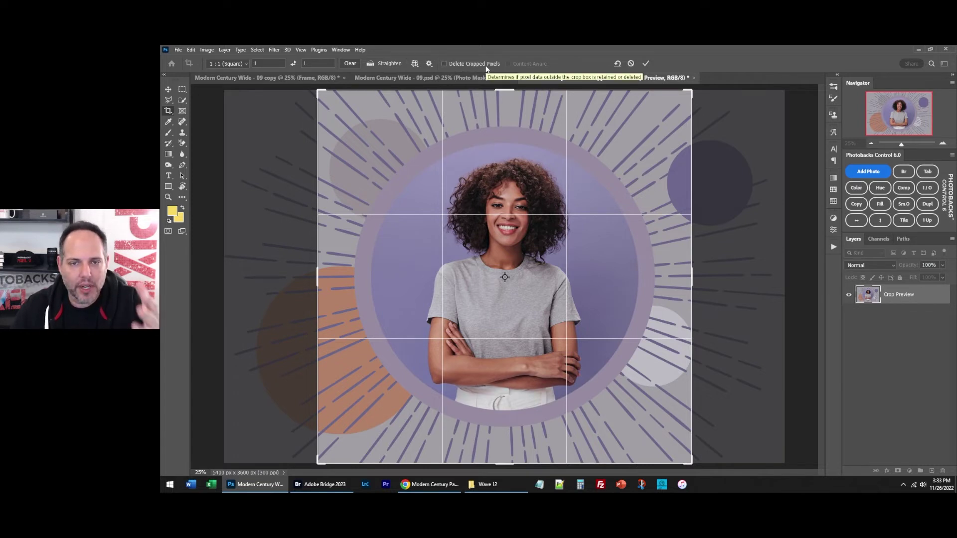
Apply the square crop and hide the Rays layer to expose the circles.
{"action": "key", "text": "Return"}
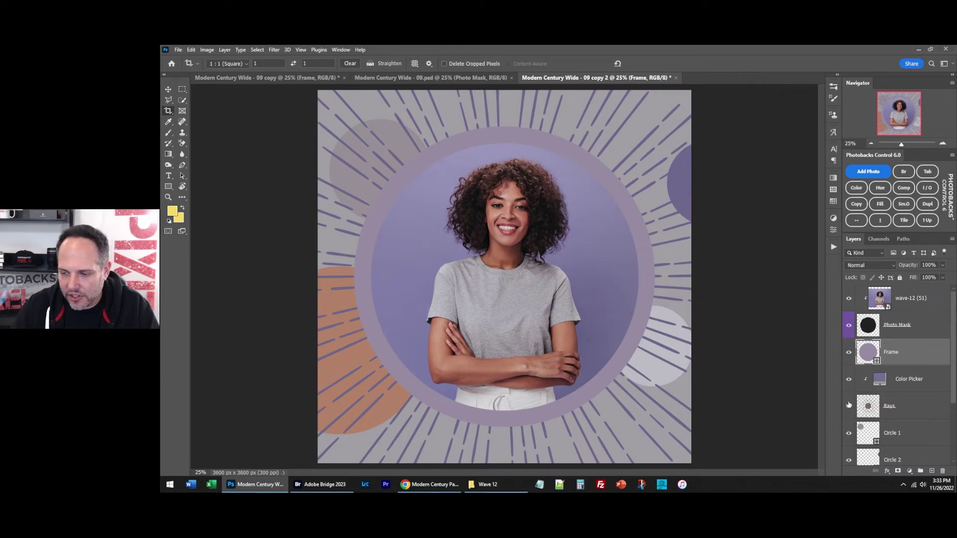
{"action": "scroll", "coordinate": [868, 407], "scroll_direction": "down", "scroll_amount": 3}
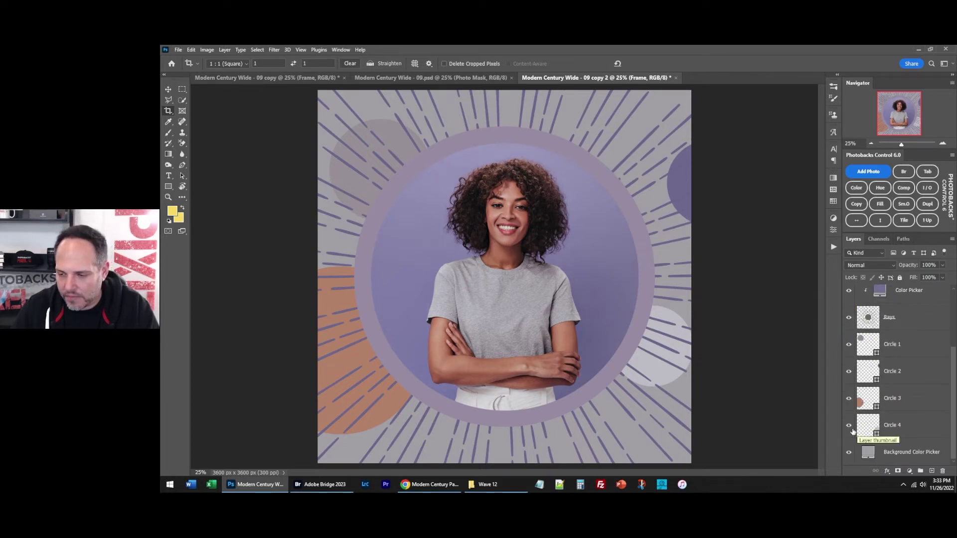
{"action": "scroll", "coordinate": [850, 421], "scroll_direction": "up", "scroll_amount": 2}
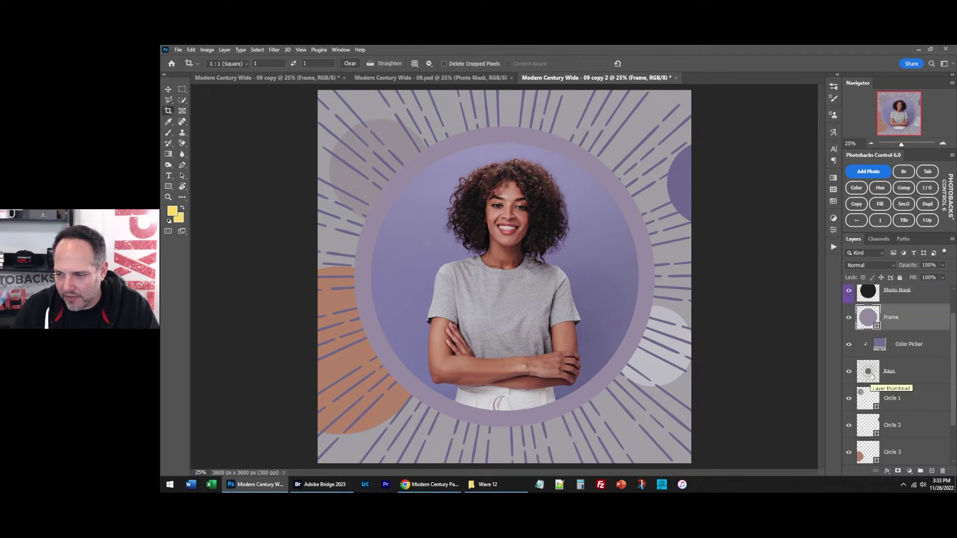
{"action": "left_click", "coordinate": [853, 377]}
{"action": "left_click", "coordinate": [849, 374]}
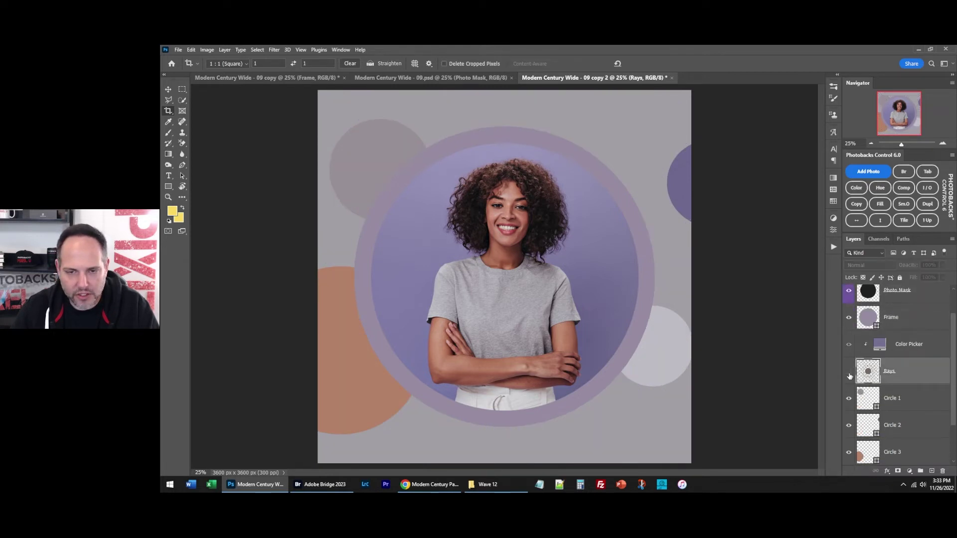
{"action": "left_click", "coordinate": [849, 375]}
{"action": "left_click", "coordinate": [849, 374]}
{"action": "scroll", "coordinate": [893, 401], "scroll_direction": "down", "scroll_amount": 2}
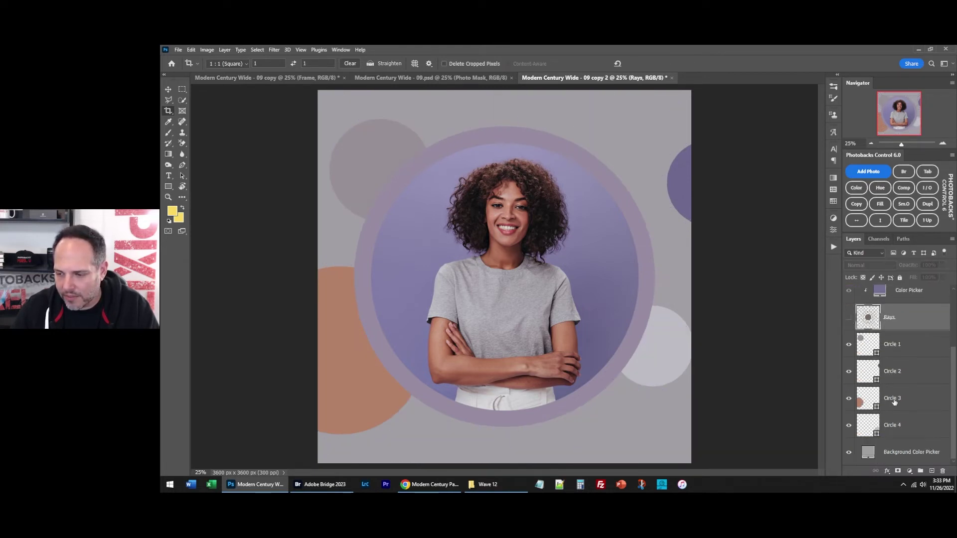
Move the orange Circle 3 down-right and shrink it to about 82%.
{"action": "left_click", "coordinate": [893, 402]}
{"action": "key", "text": "v"}
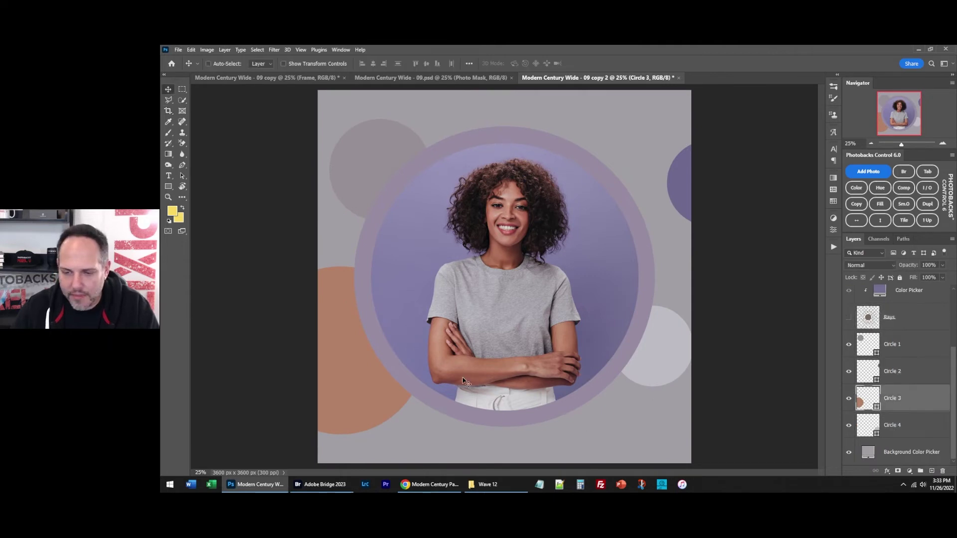
{"action": "left_click_drag", "start_coordinate": [339, 387], "coordinate": [385, 412]}
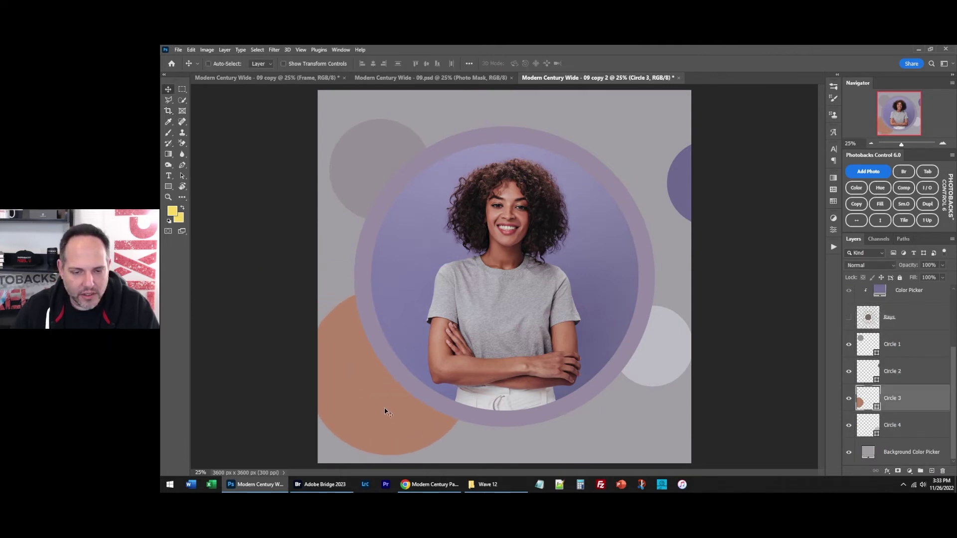
{"action": "key", "text": "ctrl+t"}
{"action": "left_click_drag", "start_coordinate": [472, 287], "coordinate": [458, 303]}
{"action": "left_click_drag", "start_coordinate": [441, 352], "coordinate": [451, 372]}
{"action": "key", "text": "Return"}
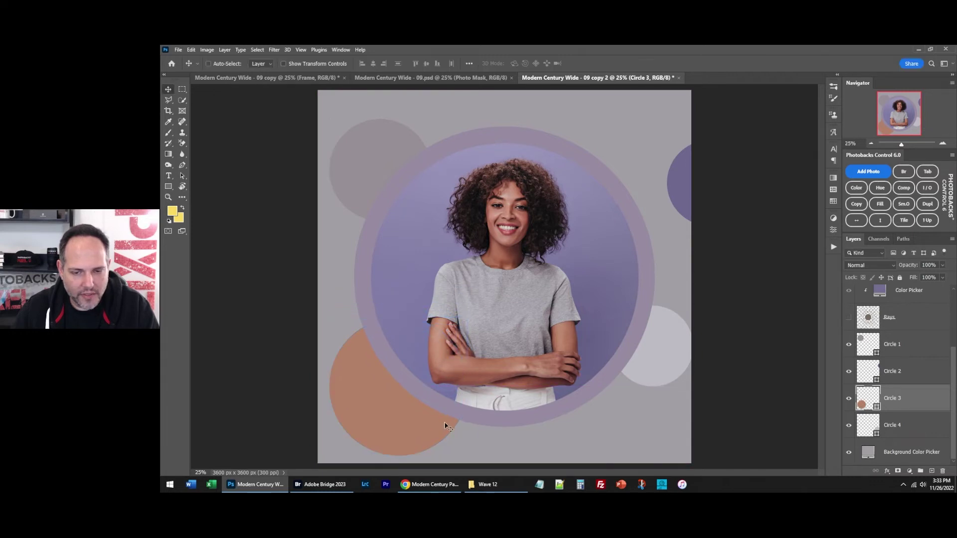
{"action": "left_click_drag", "start_coordinate": [446, 423], "coordinate": [475, 427]}
Reposition the light, purple (shrunk to ~74%) and grey circles, then show the rays again.
{"action": "left_click_drag", "start_coordinate": [660, 364], "coordinate": [639, 384]}
{"action": "left_click_drag", "start_coordinate": [679, 197], "coordinate": [627, 128]}
{"action": "key", "text": "ctrl+t"}
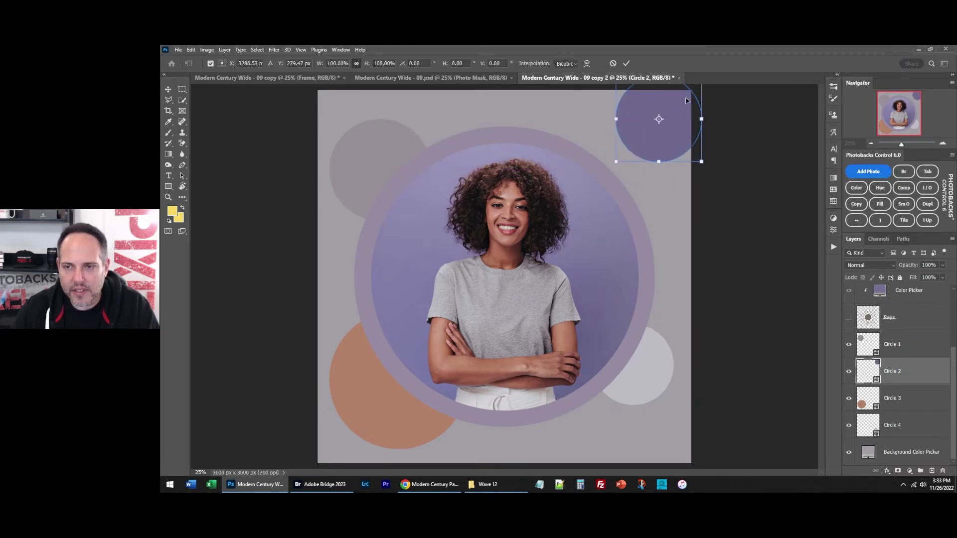
{"action": "left_click_drag", "start_coordinate": [698, 119], "coordinate": [673, 139]}
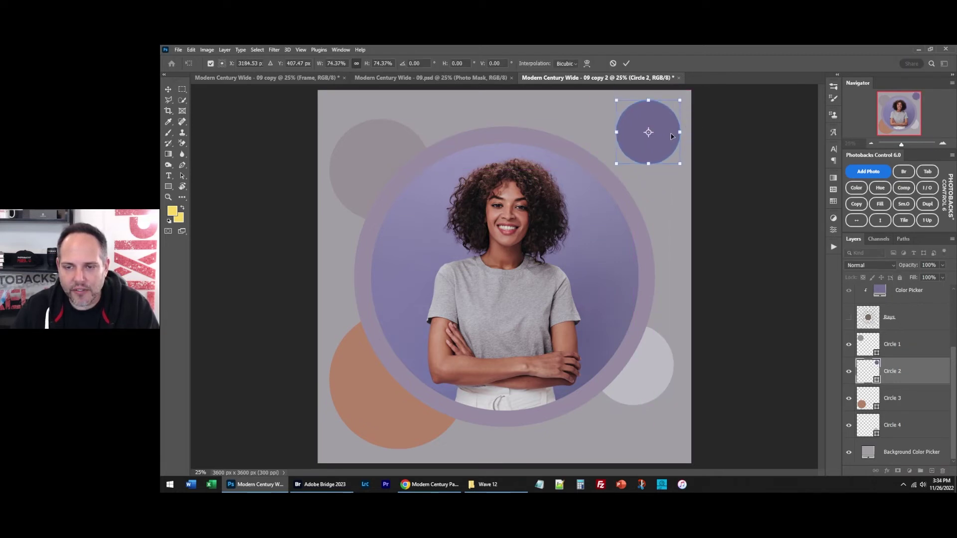
{"action": "key", "text": "Return"}
{"action": "left_click_drag", "start_coordinate": [384, 159], "coordinate": [389, 135]}
{"action": "key", "text": "alt+bracketright"}
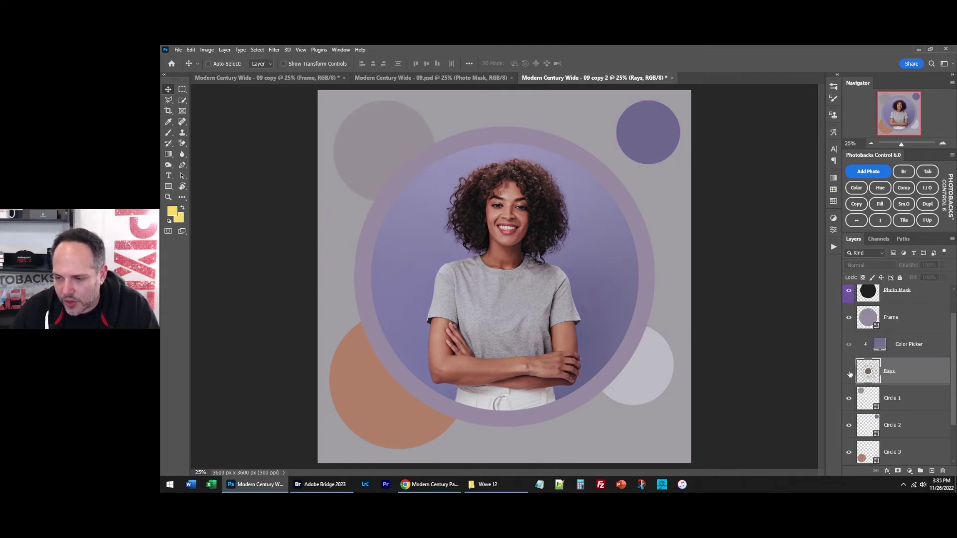
{"action": "left_click", "coordinate": [848, 372]}
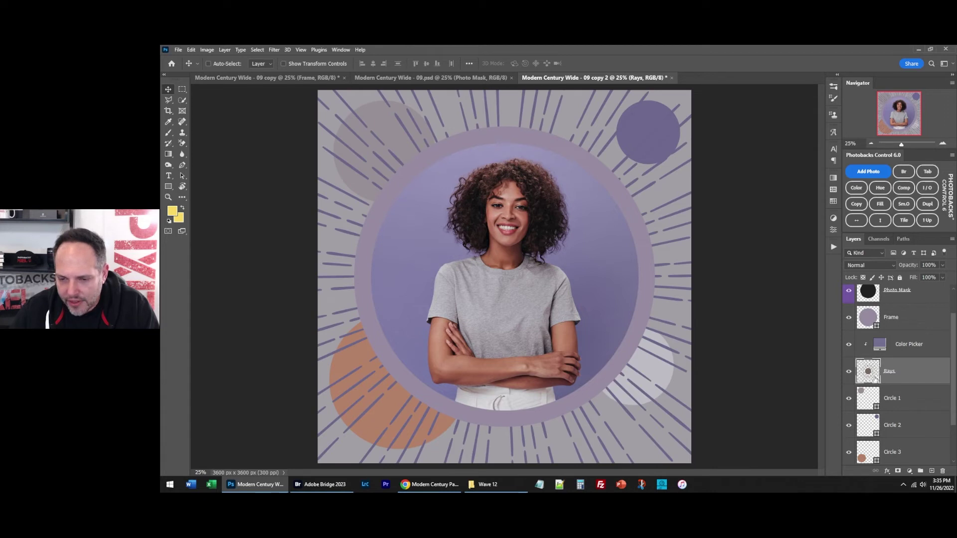
Add a Hue/Saturation adjustment to the Rays layer with Lightness +19.
{"action": "left_click", "coordinate": [879, 187]}
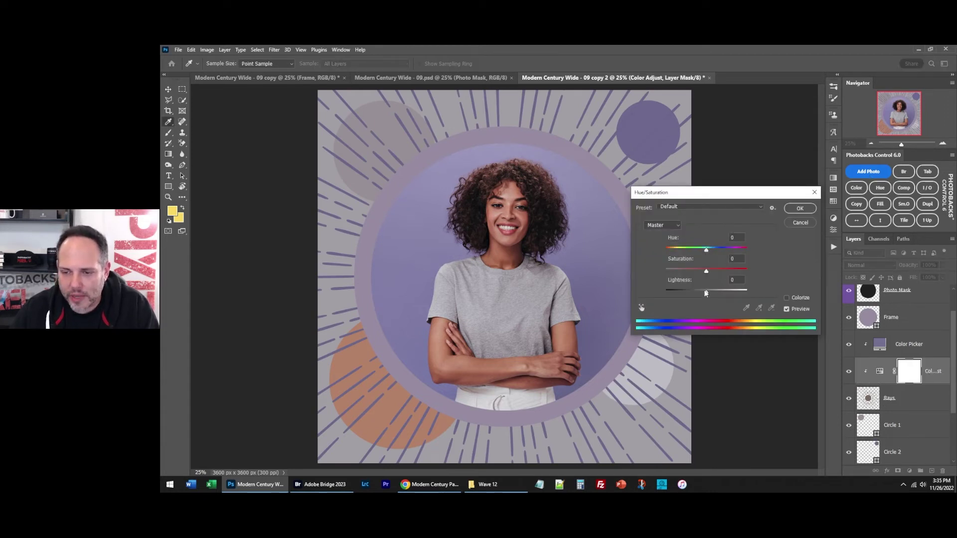
{"action": "left_click_drag", "start_coordinate": [705, 291], "coordinate": [714, 290]}
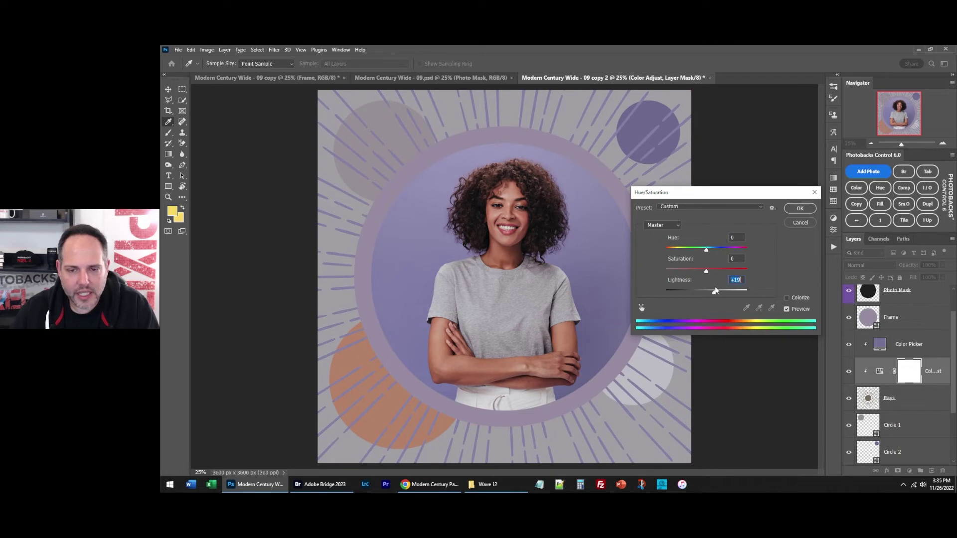
{"action": "left_click", "coordinate": [798, 208]}
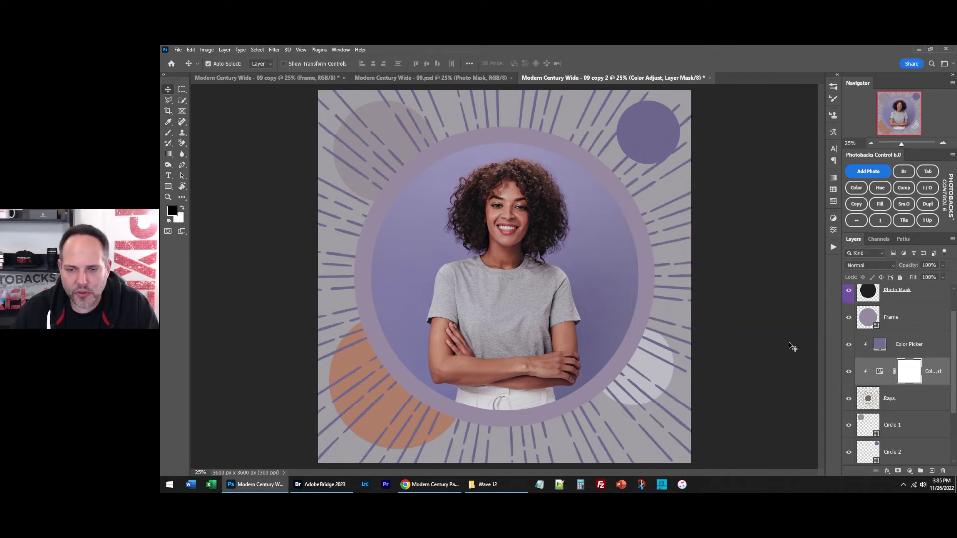
{"action": "key", "text": "ctrl"}
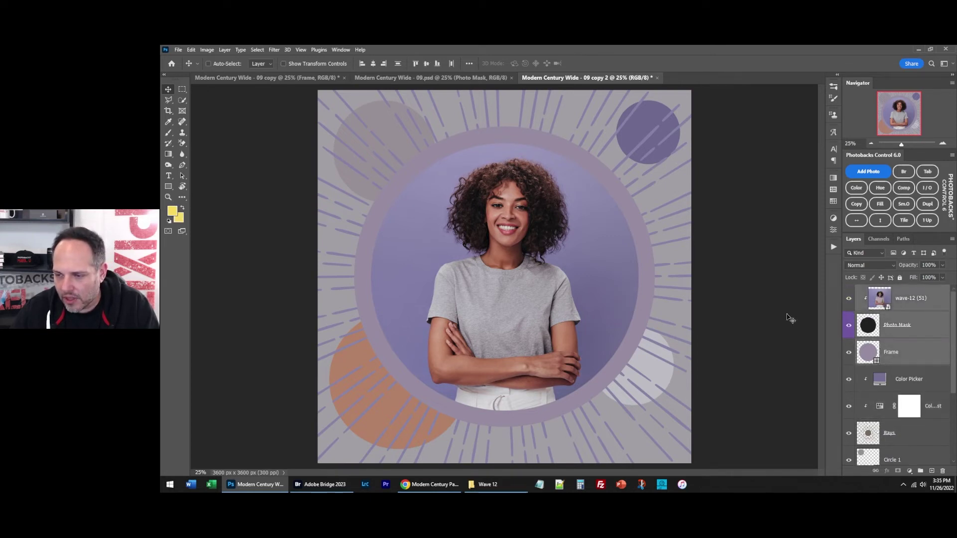
Scale the wave-12 portrait up to about 107% and re-centre it inside the circle frame.
{"action": "key", "text": "ctrl+t"}
{"action": "left_click_drag", "start_coordinate": [769, 273], "coordinate": [784, 273]}
{"action": "key", "text": "Return"}
{"action": "left_click", "coordinate": [856, 219]}
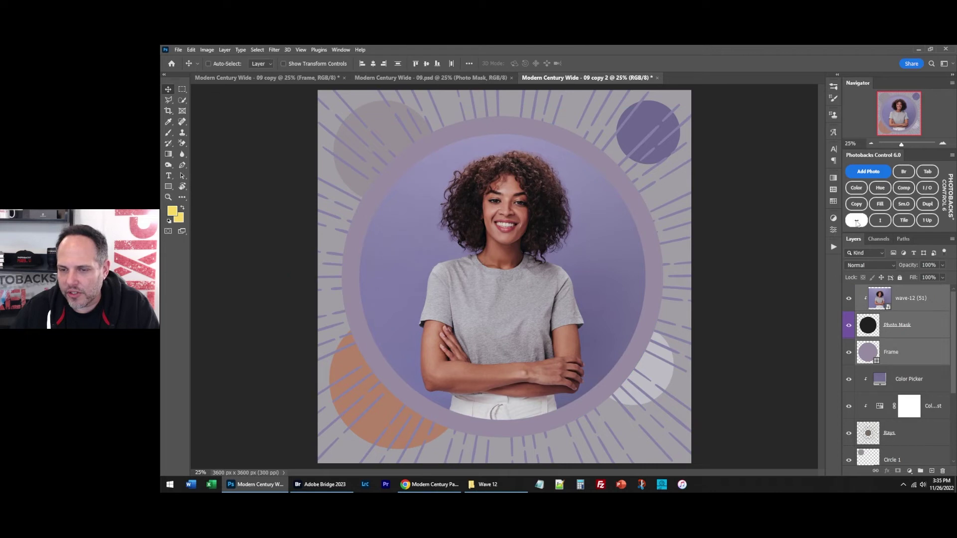
{"action": "left_click", "coordinate": [880, 219]}
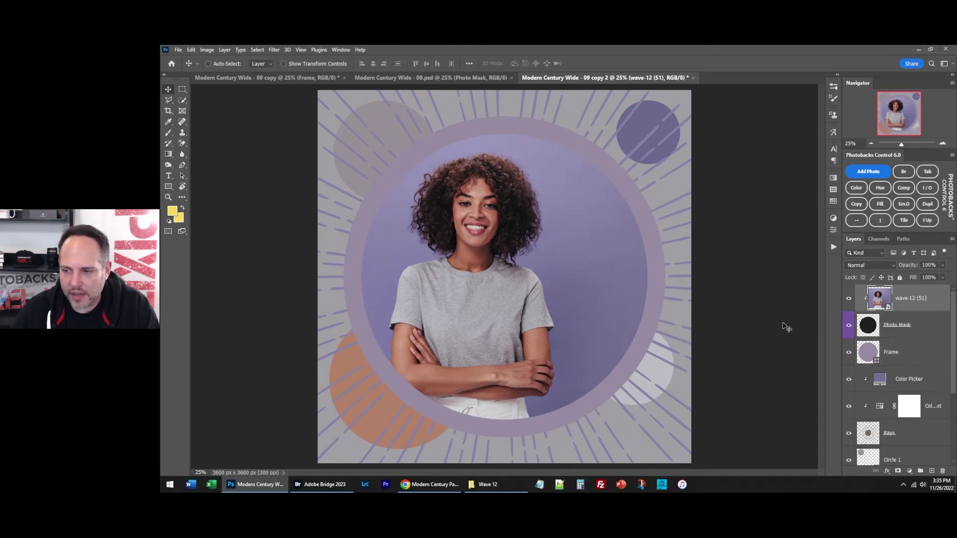
{"action": "left_click_drag", "start_coordinate": [618, 319], "coordinate": [646, 319]}
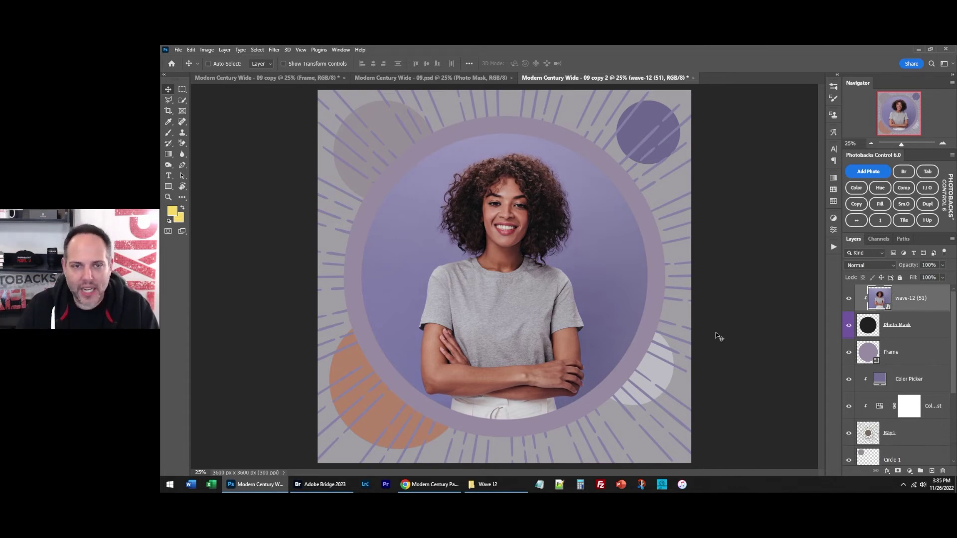
Close Modern Century Wide - 09 and the wide template without saving.
{"action": "left_click", "coordinate": [510, 77]}
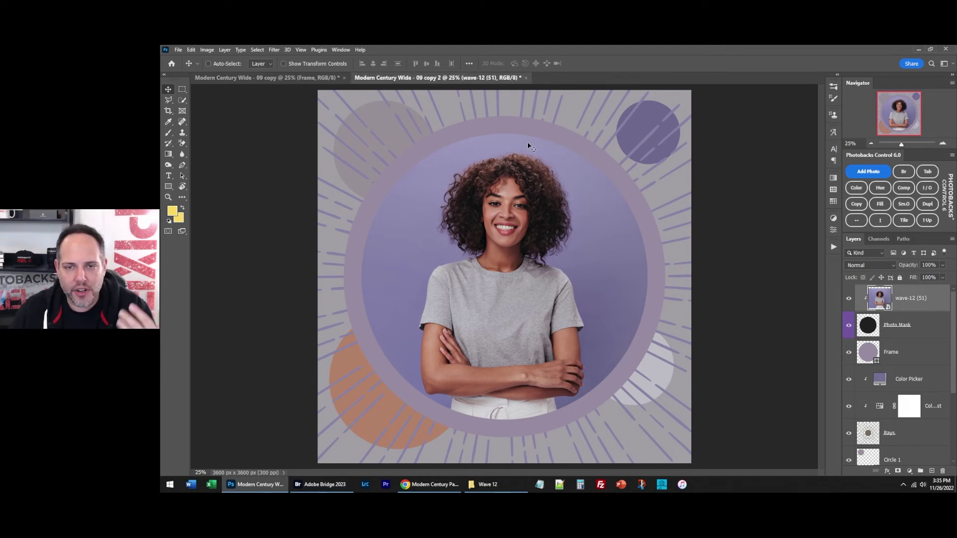
{"action": "left_click", "coordinate": [344, 77]}
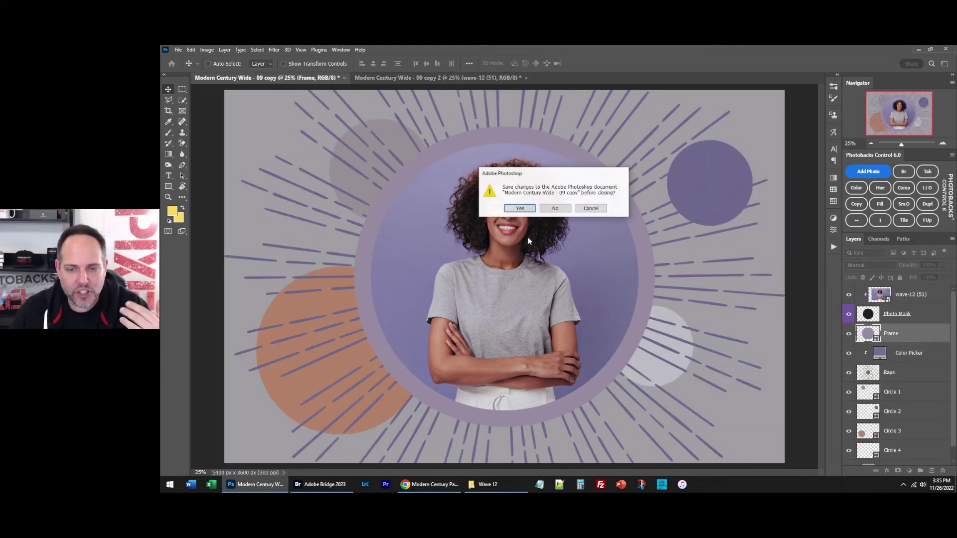
{"action": "left_click", "coordinate": [554, 209]}
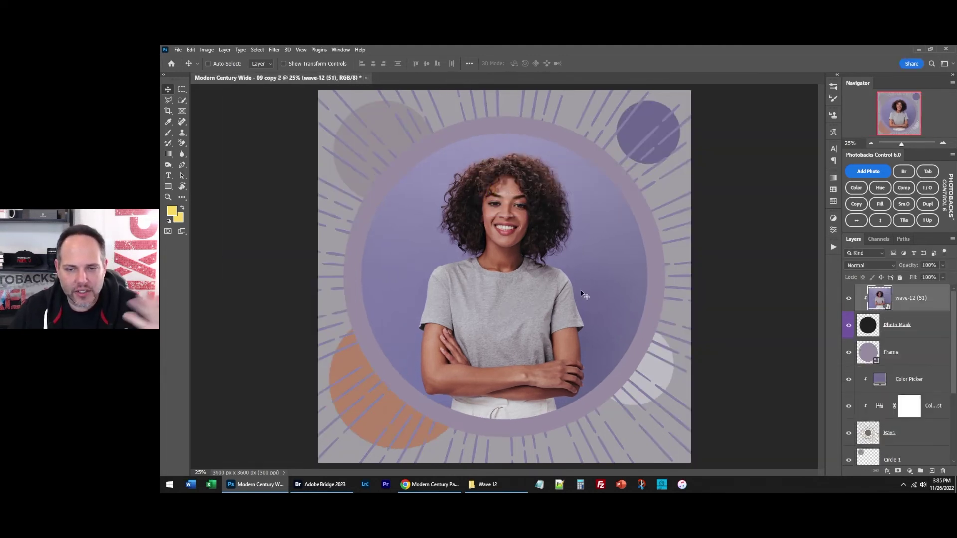
Duplicate the square portrait document, tile both side by side and fit each on screen.
{"action": "left_click", "coordinate": [927, 205]}
{"action": "left_click", "coordinate": [903, 219]}
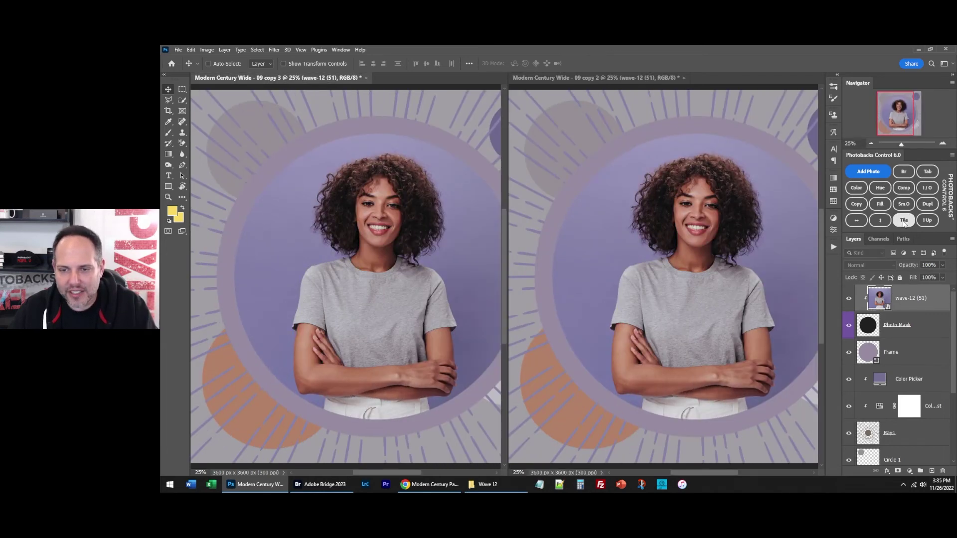
{"action": "left_click", "coordinate": [663, 307]}
{"action": "key", "text": "ctrl+0"}
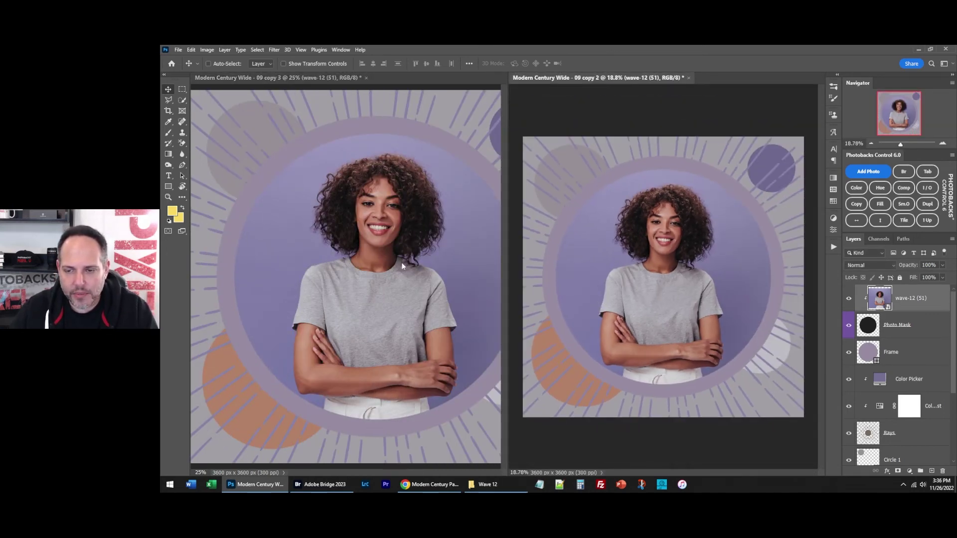
{"action": "left_click", "coordinate": [372, 256]}
{"action": "key", "text": "ctrl+0"}
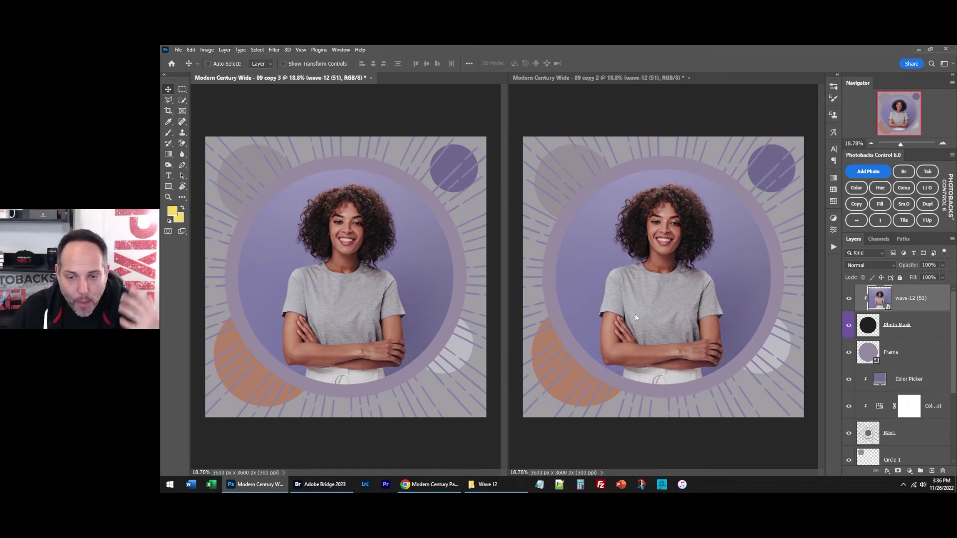
{"action": "left_click", "coordinate": [661, 310]}
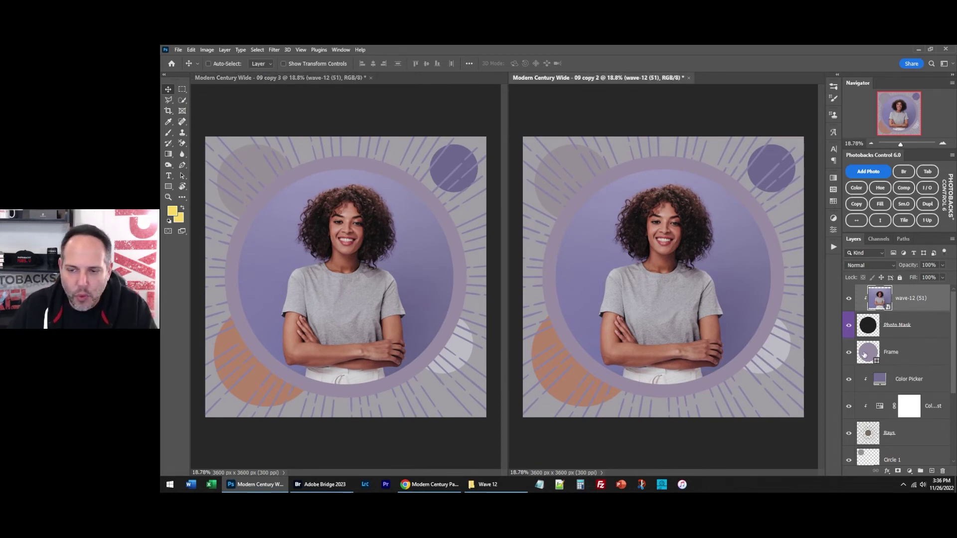
Try a dark brown 4f302e background and hide the Rays layer.
{"action": "scroll", "coordinate": [864, 354], "scroll_direction": "down", "scroll_amount": 3}
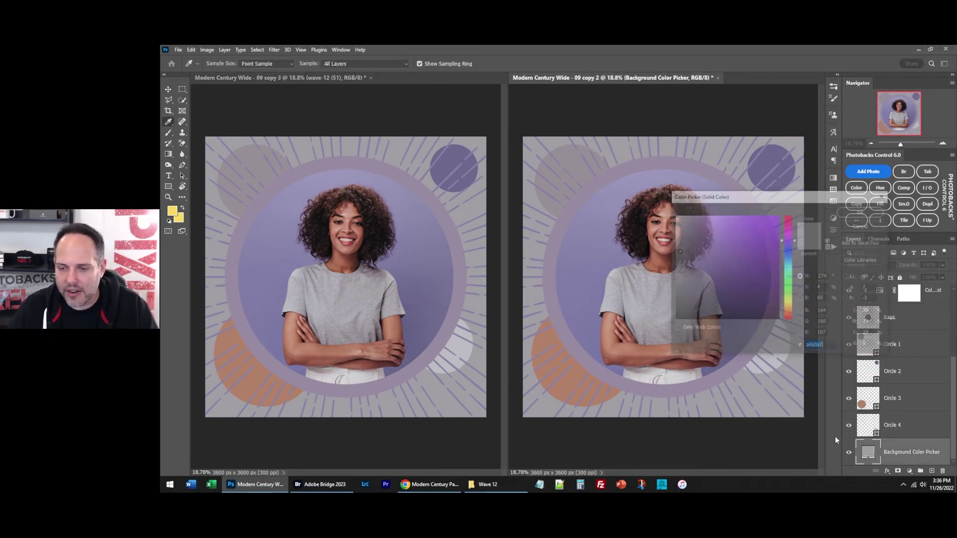
{"action": "left_click", "coordinate": [717, 288]}
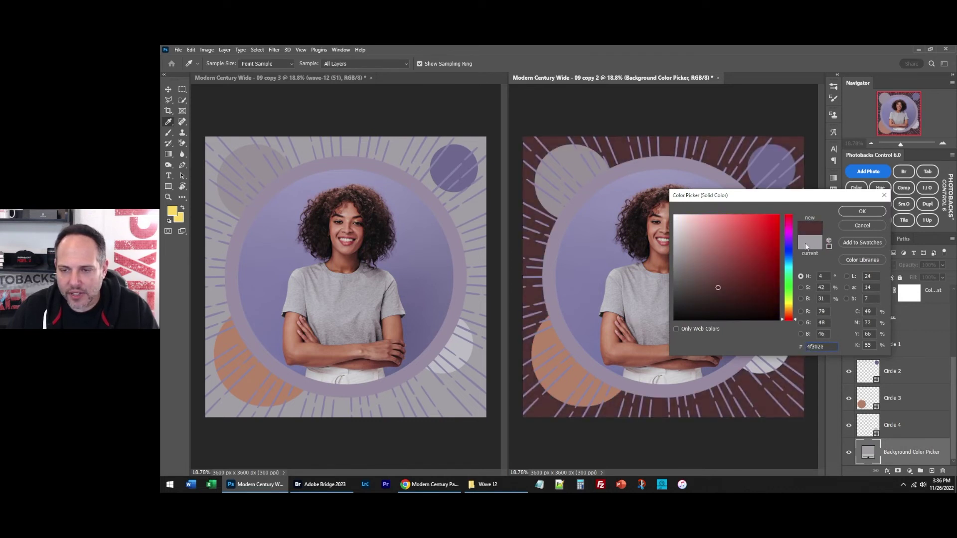
{"action": "left_click", "coordinate": [851, 213]}
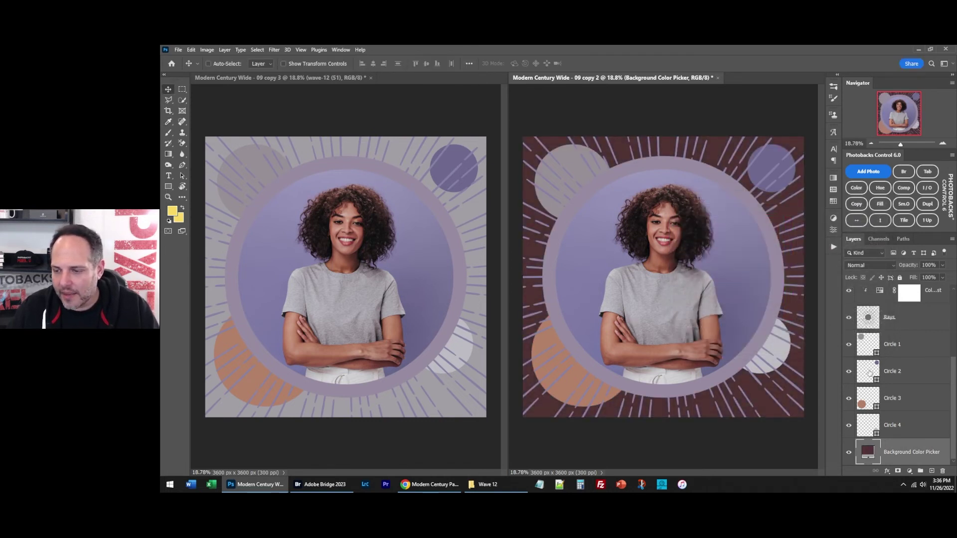
{"action": "scroll", "coordinate": [869, 371], "scroll_direction": "up", "scroll_amount": 3}
{"action": "left_click", "coordinate": [848, 432]}
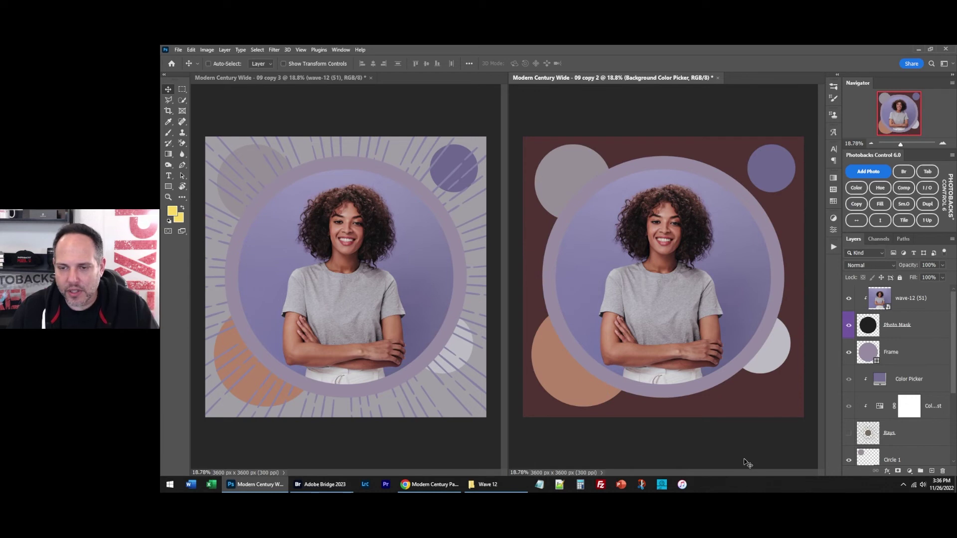
Change the background to a pale lavender sampled from the design.
{"action": "scroll", "coordinate": [897, 389], "scroll_direction": "down", "scroll_amount": 4}
{"action": "double_click", "coordinate": [867, 458]}
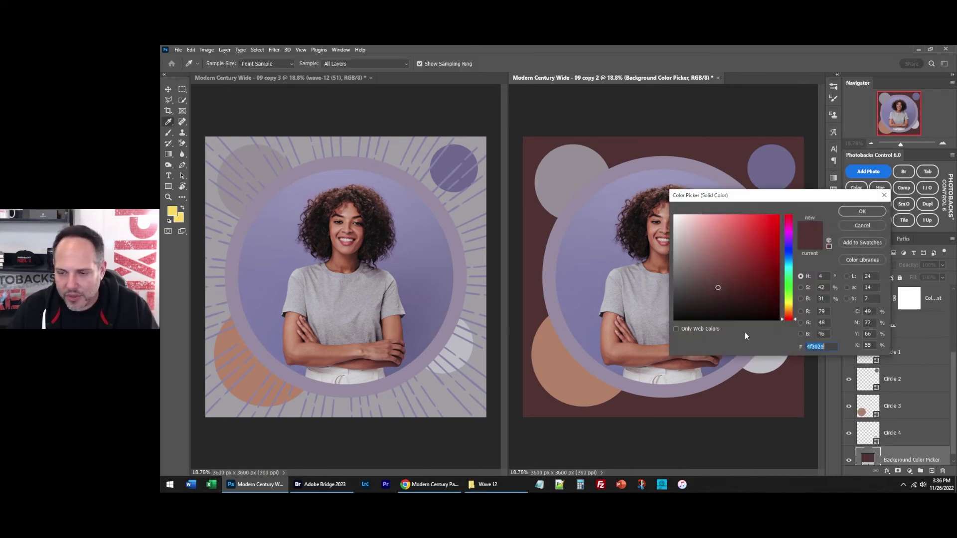
{"action": "left_click", "coordinate": [723, 373]}
{"action": "left_click", "coordinate": [732, 391]}
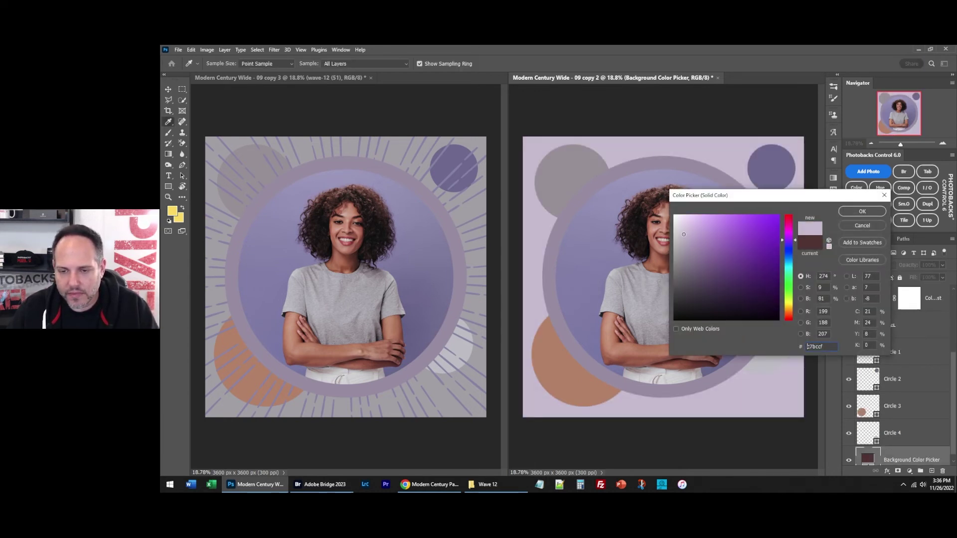
{"action": "left_click", "coordinate": [862, 212]}
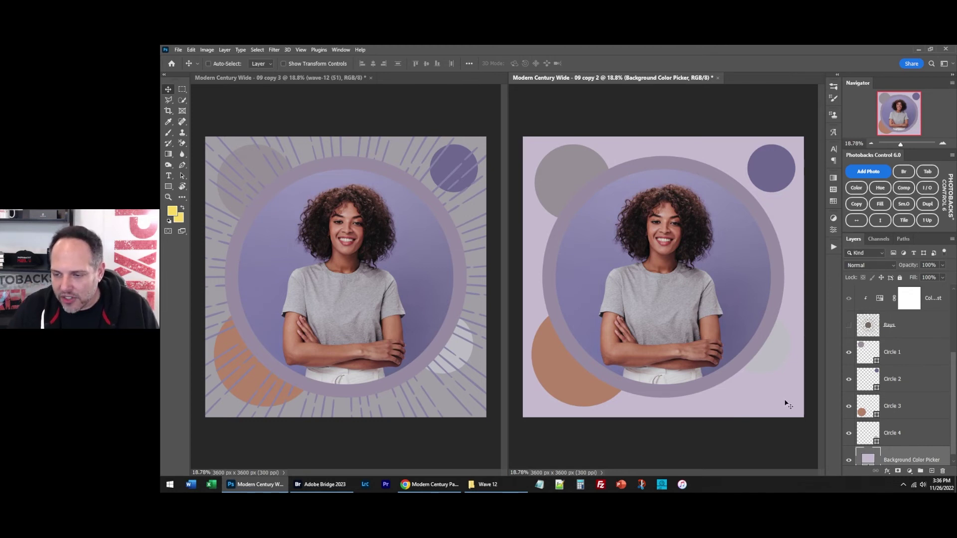
Recolour the lower-right Circle 4 to purple.
{"action": "left_click", "coordinate": [866, 432]}
{"action": "double_click", "coordinate": [866, 432]}
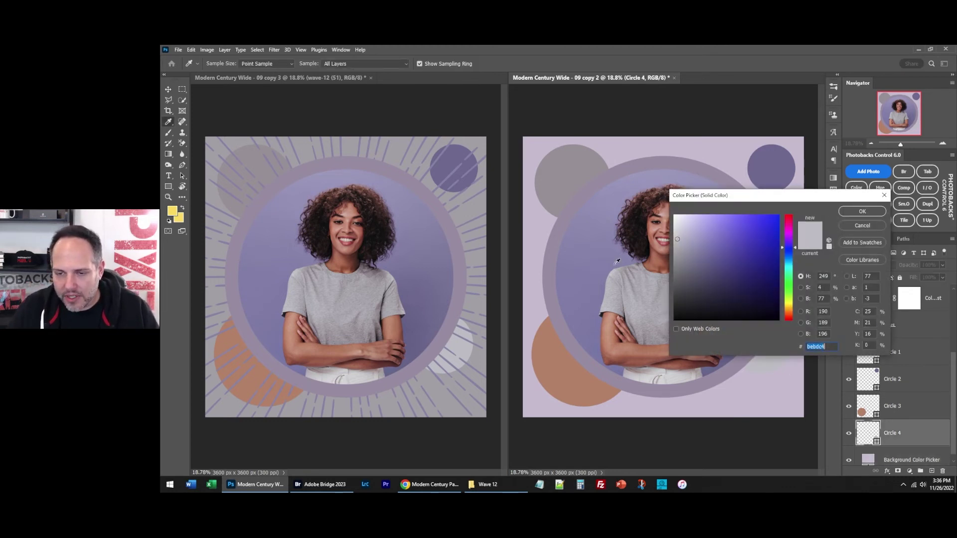
{"action": "left_click", "coordinate": [849, 210]}
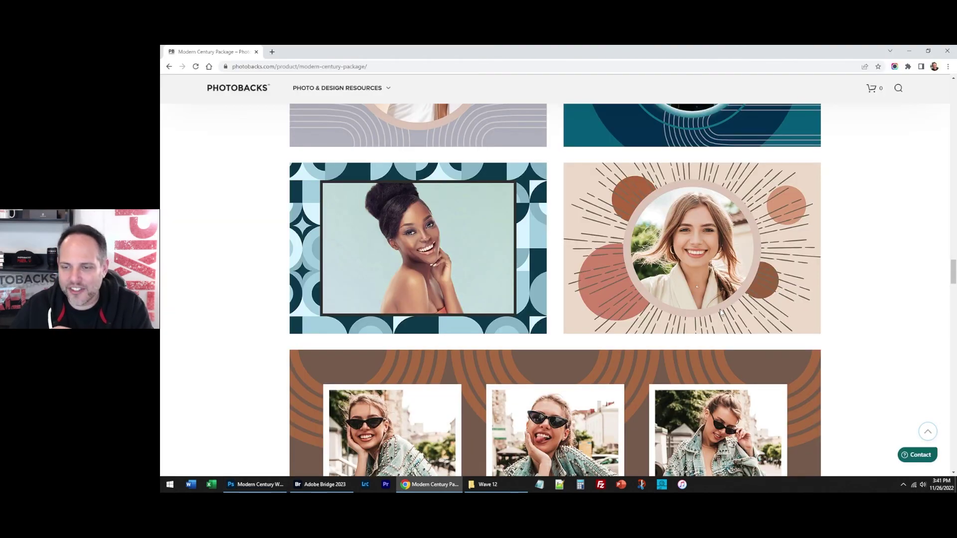
Scroll the Modern Century Package page down to the Photo Book Album Templates section.
{"action": "left_click", "coordinate": [925, 431]}
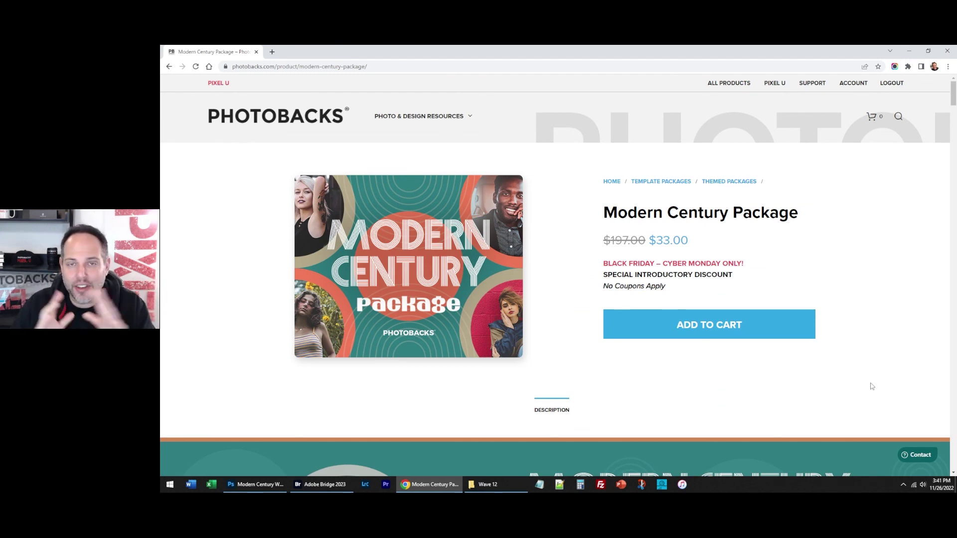
{"action": "scroll", "coordinate": [871, 386], "scroll_direction": "down", "scroll_amount": 20}
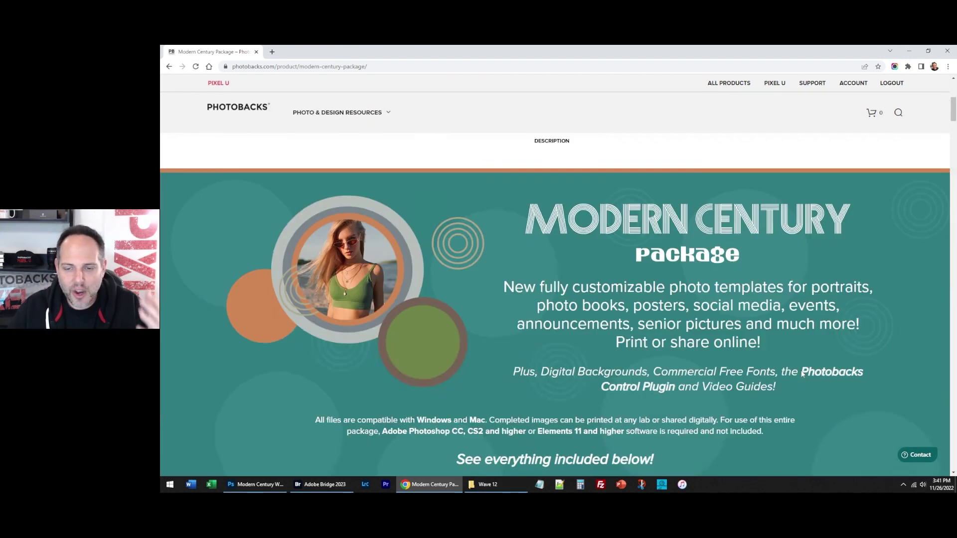
{"action": "scroll", "coordinate": [719, 346], "scroll_direction": "down", "scroll_amount": 20}
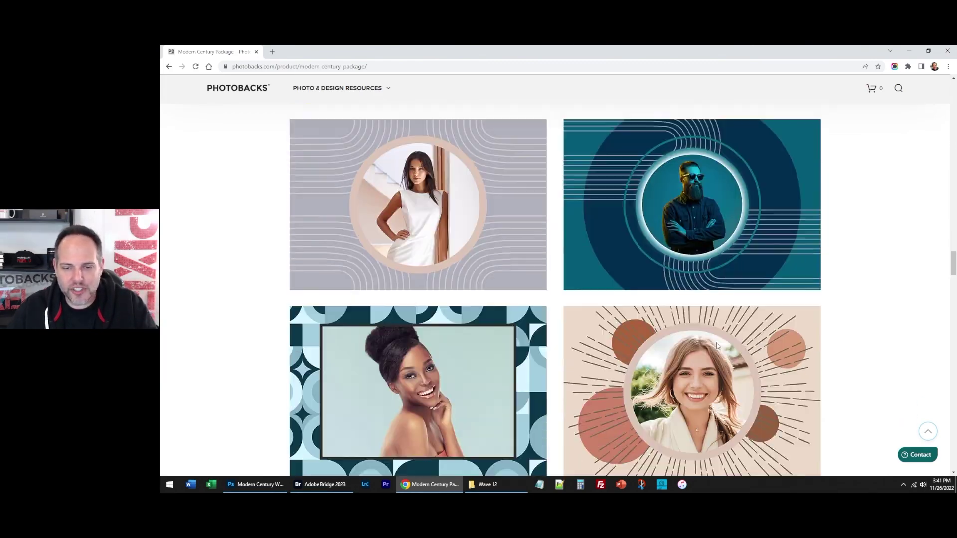
{"action": "scroll", "coordinate": [716, 346], "scroll_direction": "down", "scroll_amount": 20}
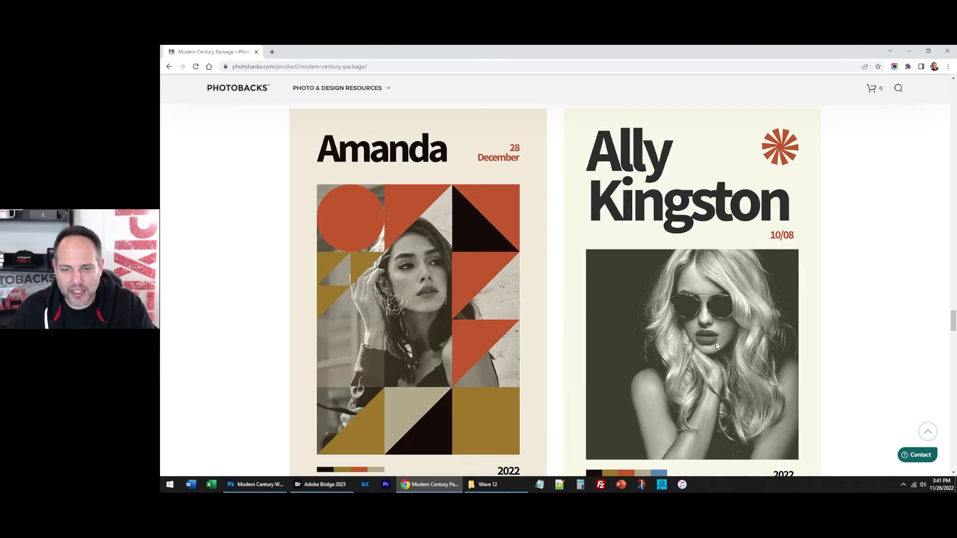
{"action": "scroll", "coordinate": [675, 330], "scroll_direction": "down", "scroll_amount": 12}
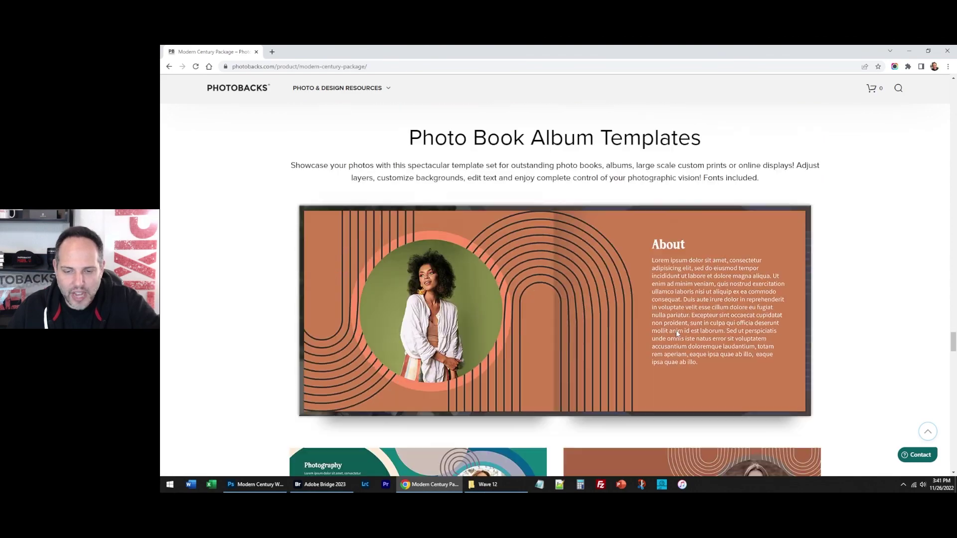
{"action": "scroll", "coordinate": [677, 328], "scroll_direction": "up", "scroll_amount": 5}
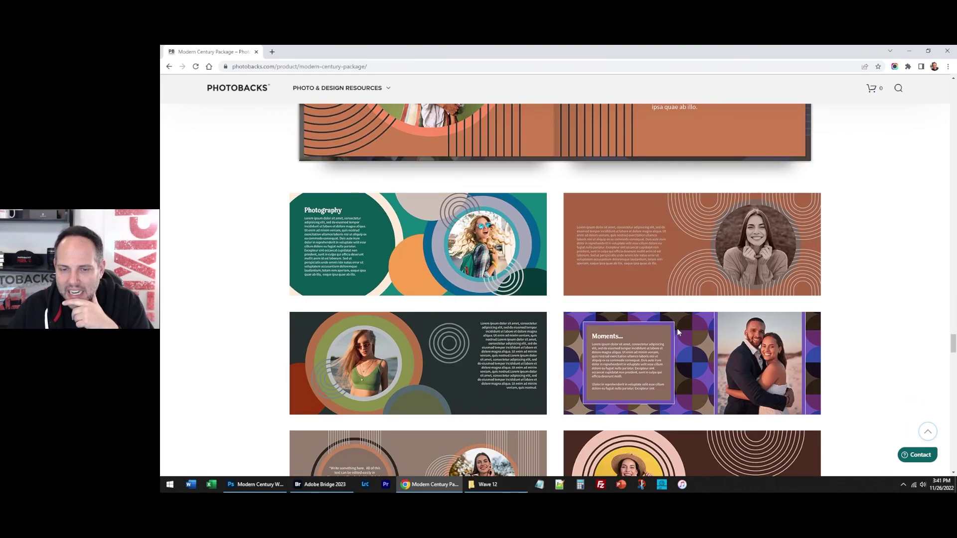
{"action": "scroll", "coordinate": [651, 322], "scroll_direction": "down", "scroll_amount": 7}
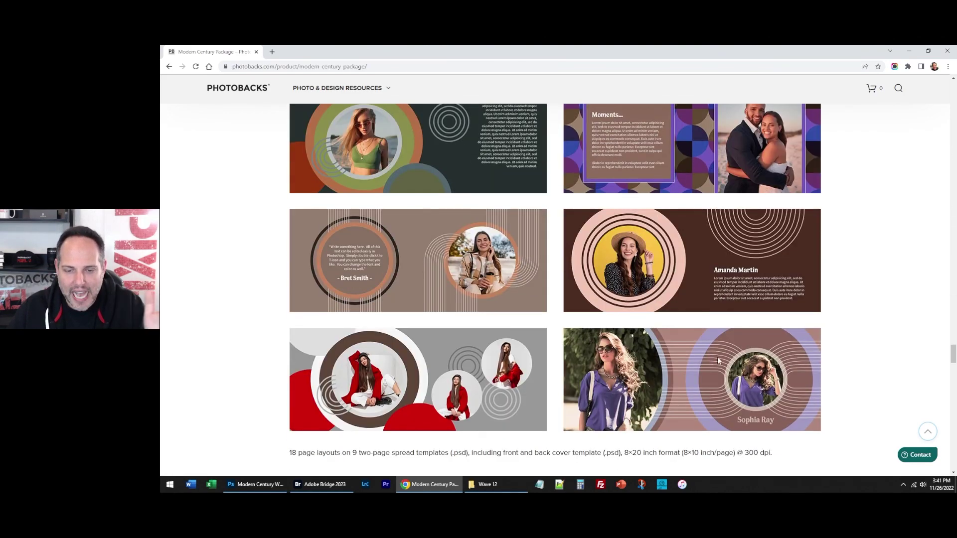